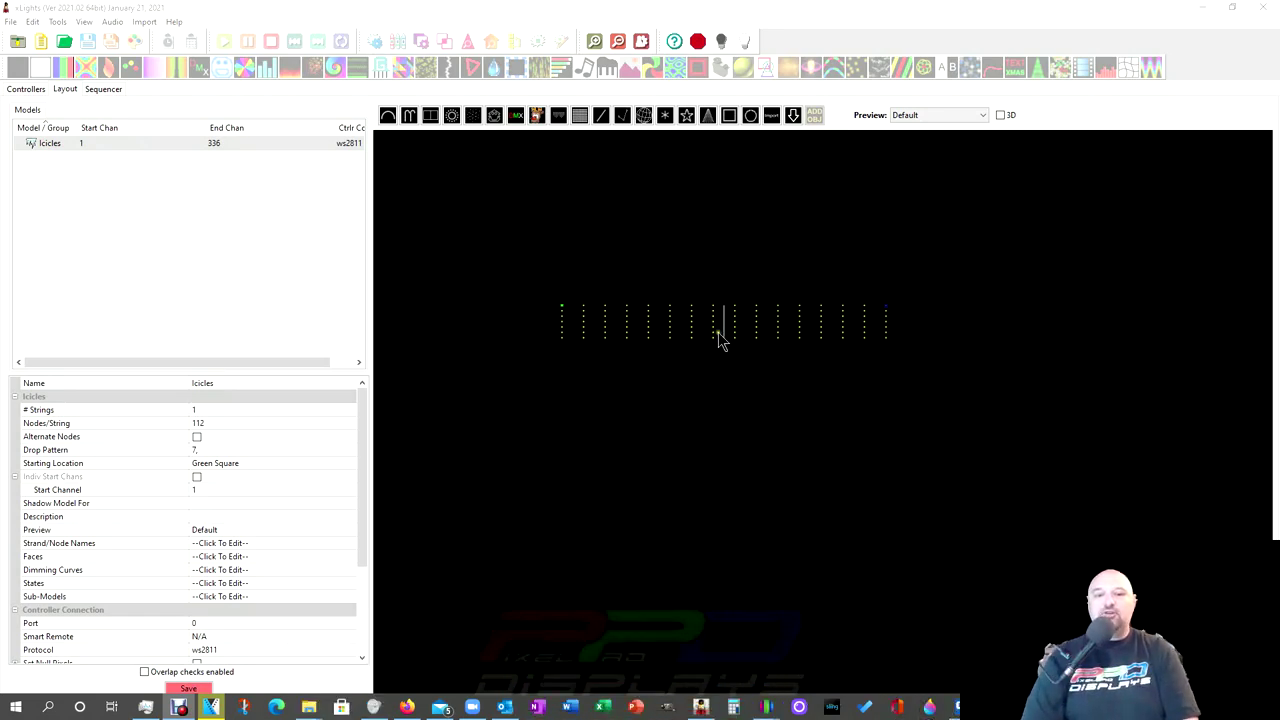
Step: Shift the Icicles model slightly up-right and draw a diagonal Single Line roof line above it
left_click_drag(734, 348, 739, 341)
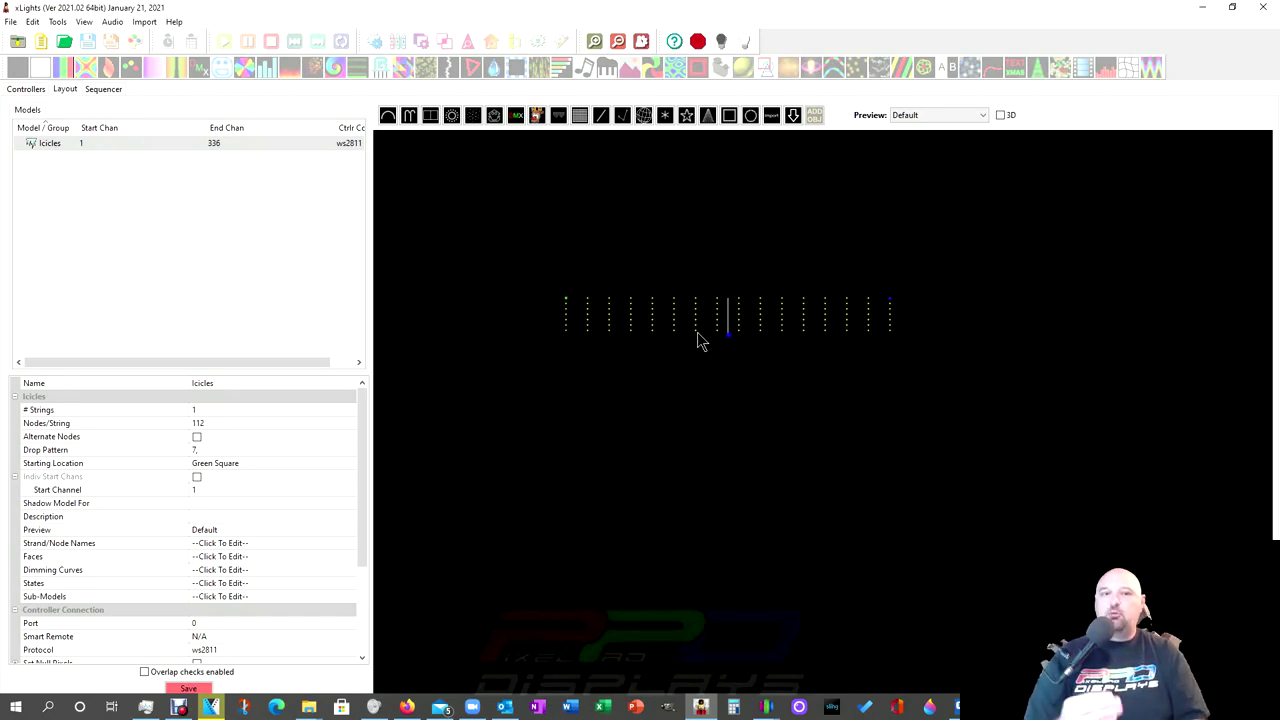
left_click(605, 118)
left_click_drag(571, 208, 1014, 320)
Step: Finish the roof line and add a vertical wall line on the left of the outline
left_click(605, 124)
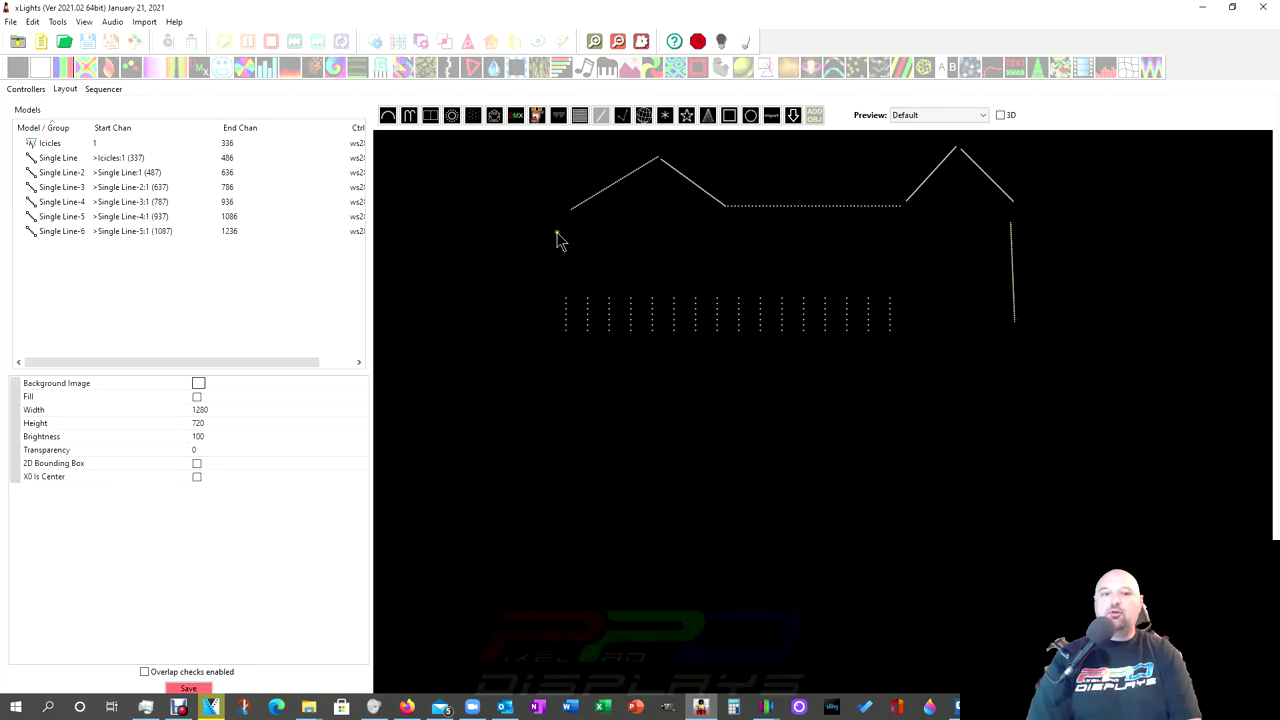
left_click_drag(566, 225, 560, 335)
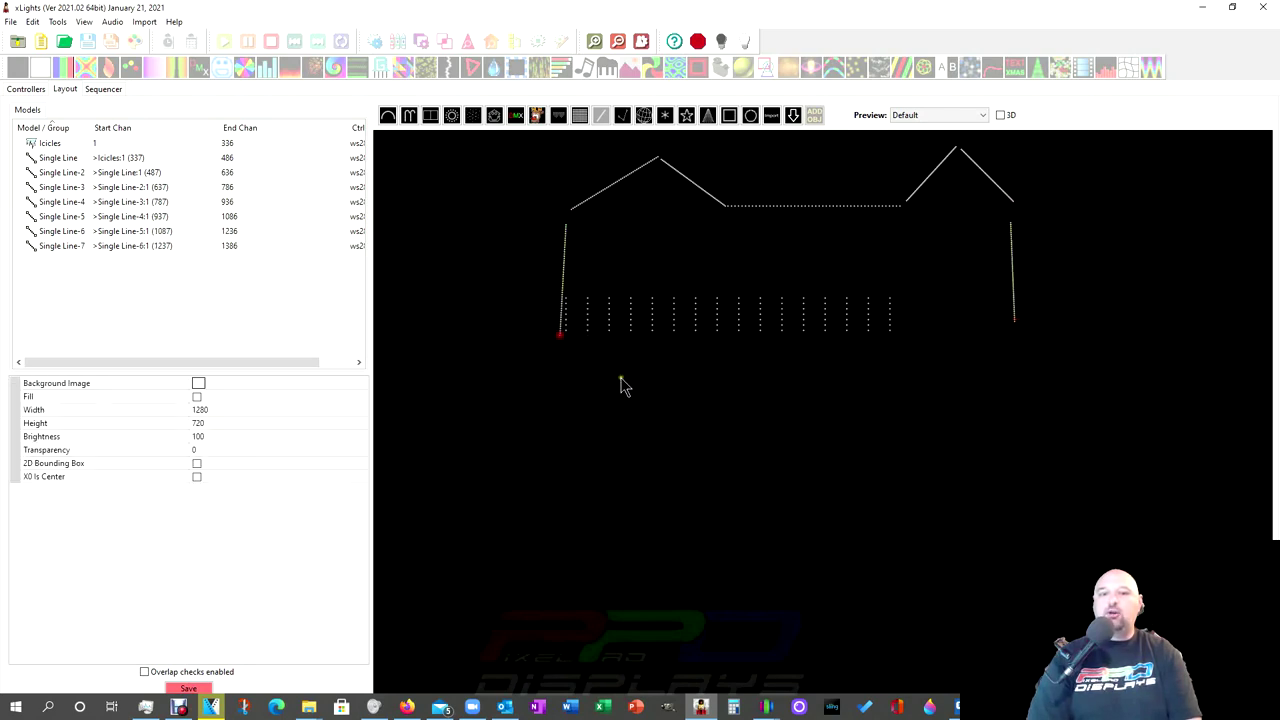
left_click(621, 385)
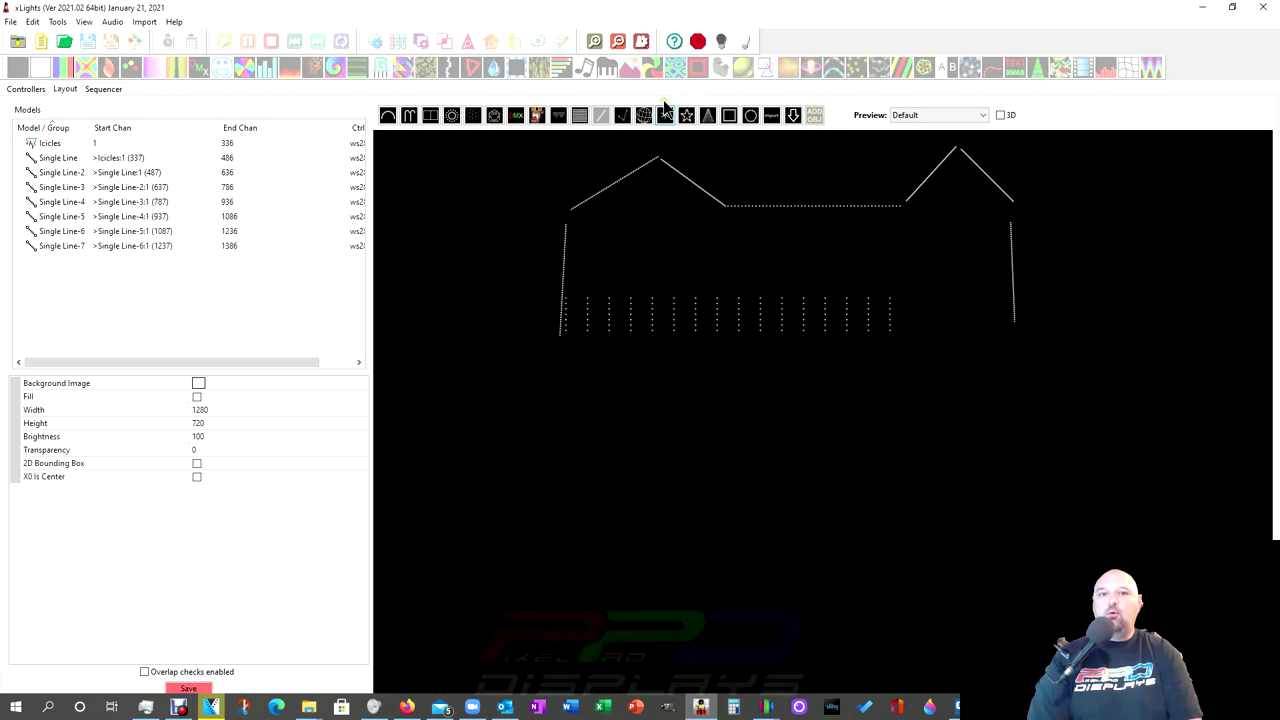
Step: Move the Icicles model up inside the house outline, then back down below it
left_click(601, 115)
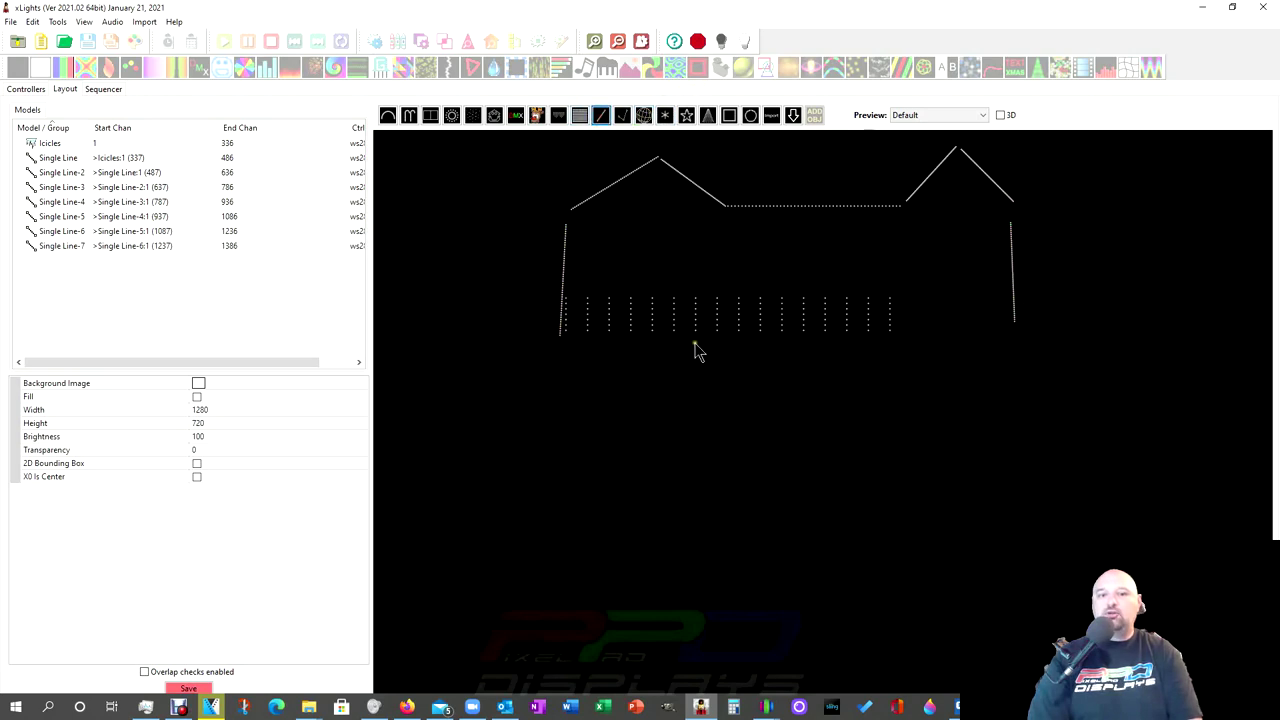
left_click_drag(697, 350, 780, 246)
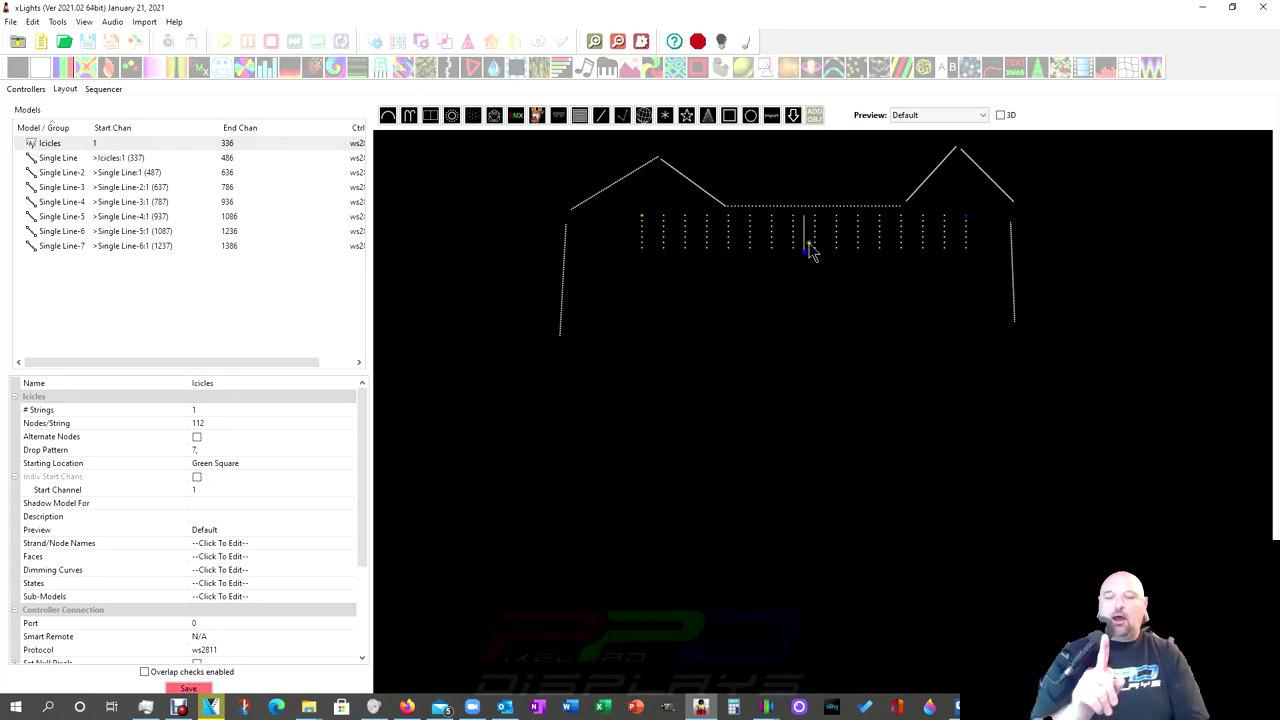
left_click_drag(826, 248, 797, 427)
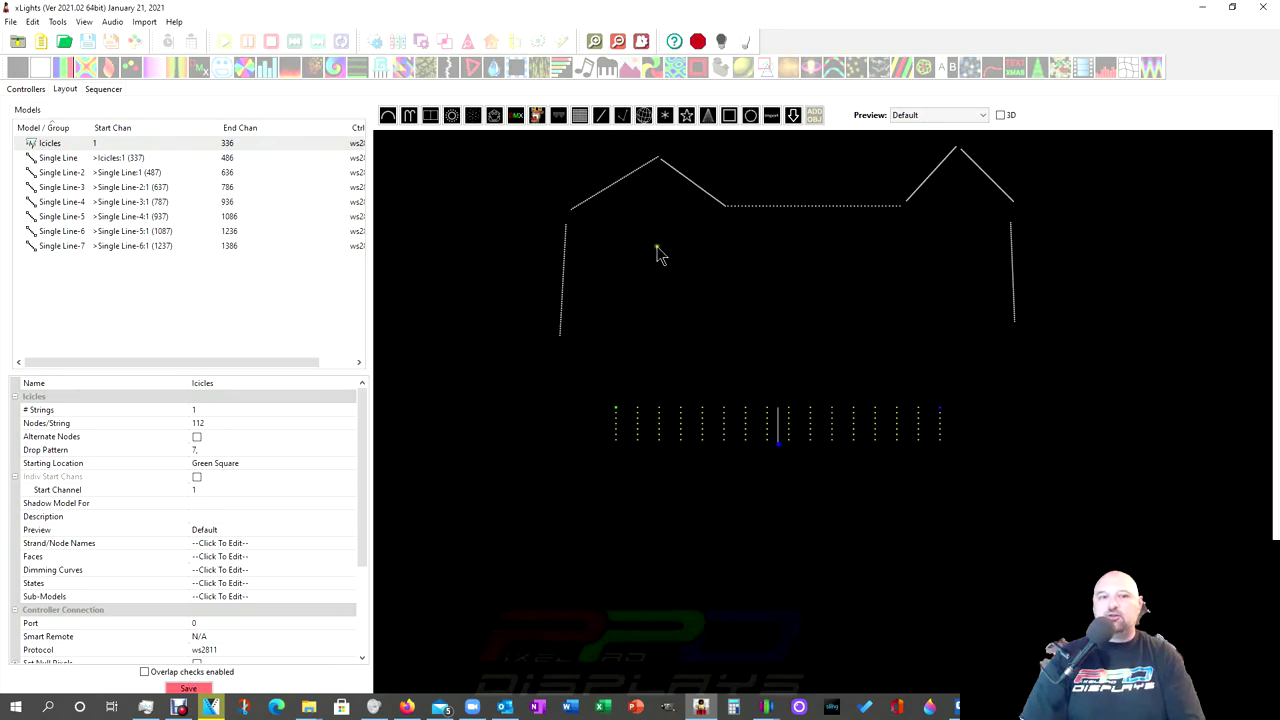
Step: Delete all seven Single Line models, then move the Icicles up in the layout
left_click_drag(516, 141, 1128, 383)
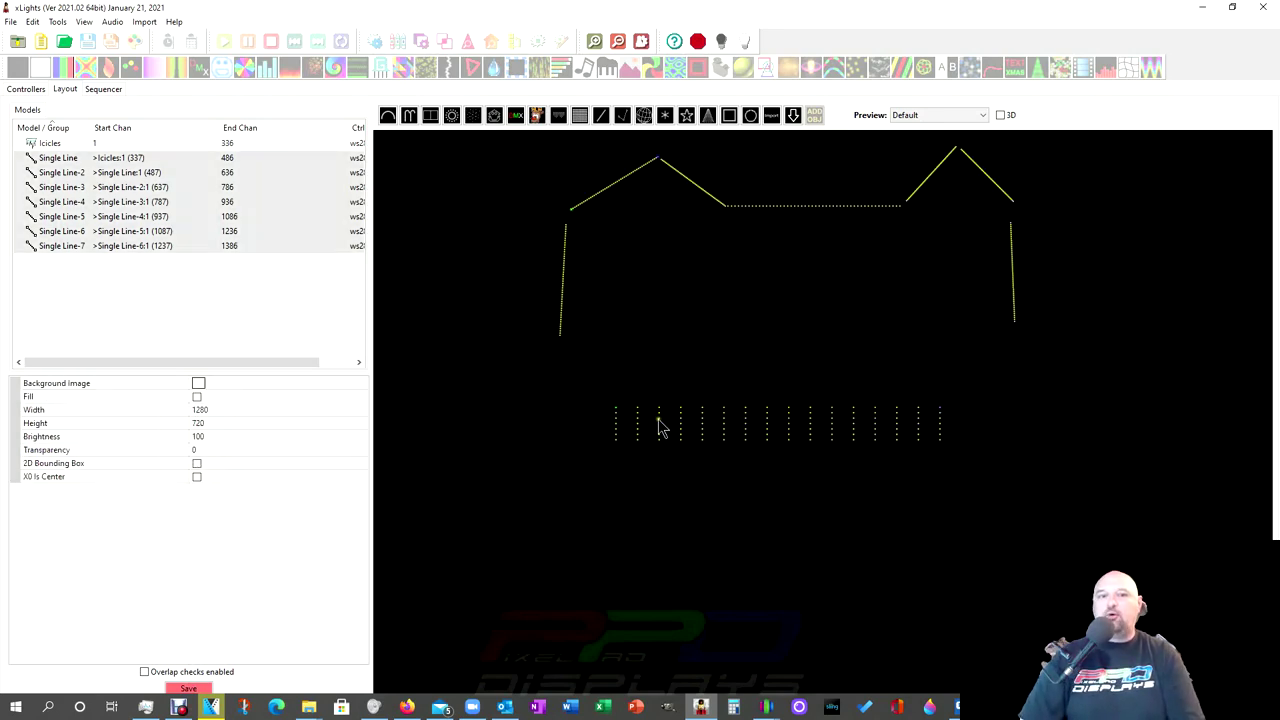
key("Delete")
left_click(663, 417)
left_click_drag(747, 418, 724, 292)
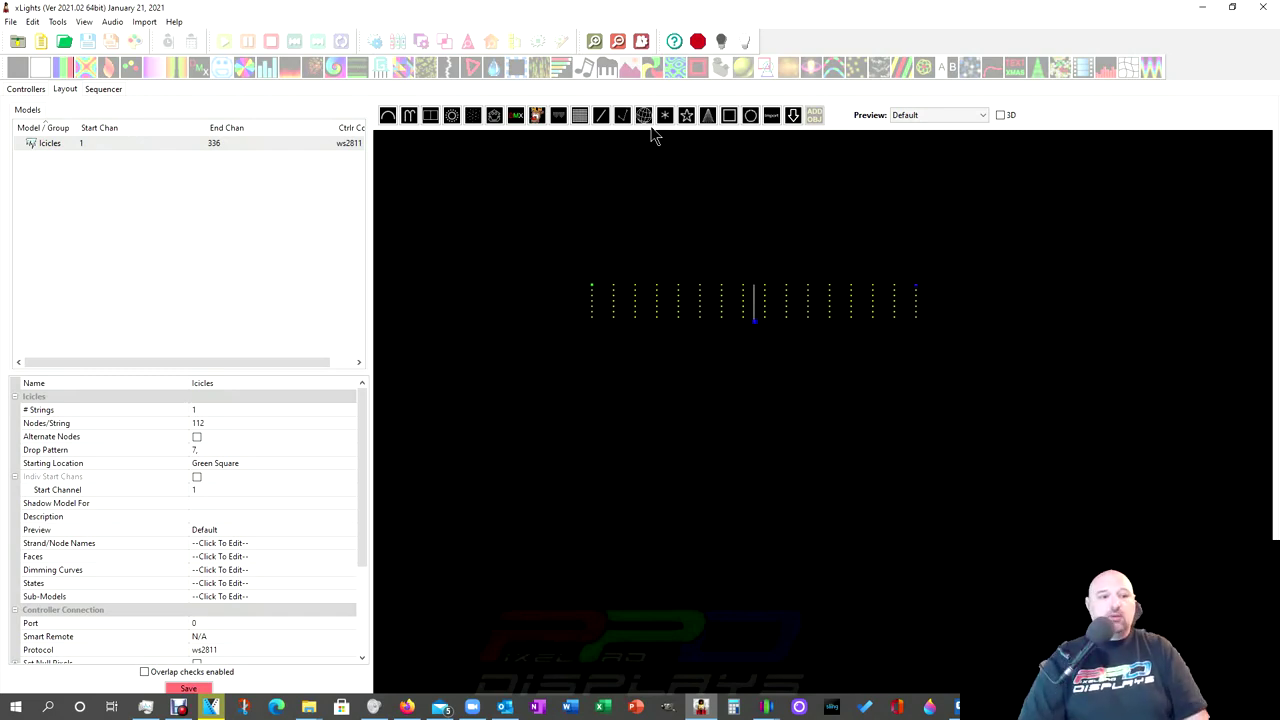
Step: Nudge the Icicles model upward and review its strings and 112 nodes-per-string values
left_click_drag(720, 301, 714, 281)
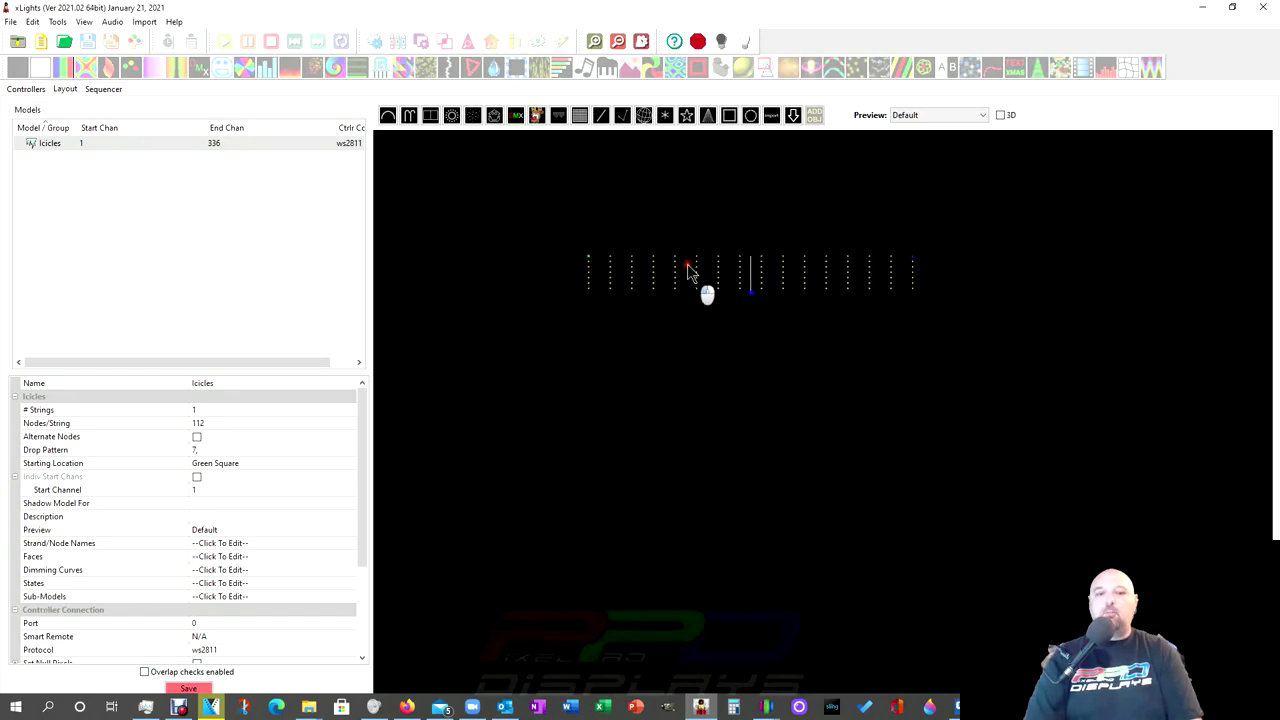
left_click_drag(708, 279, 716, 262)
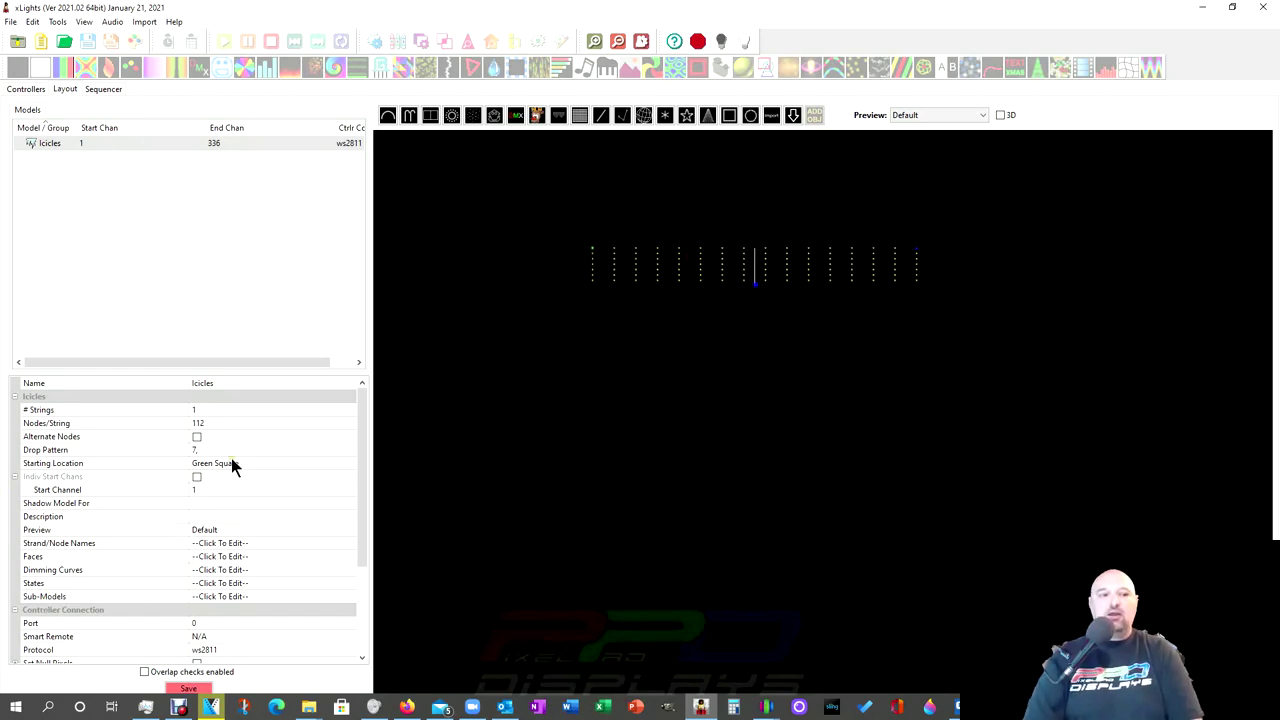
left_click(207, 410)
left_click(208, 423)
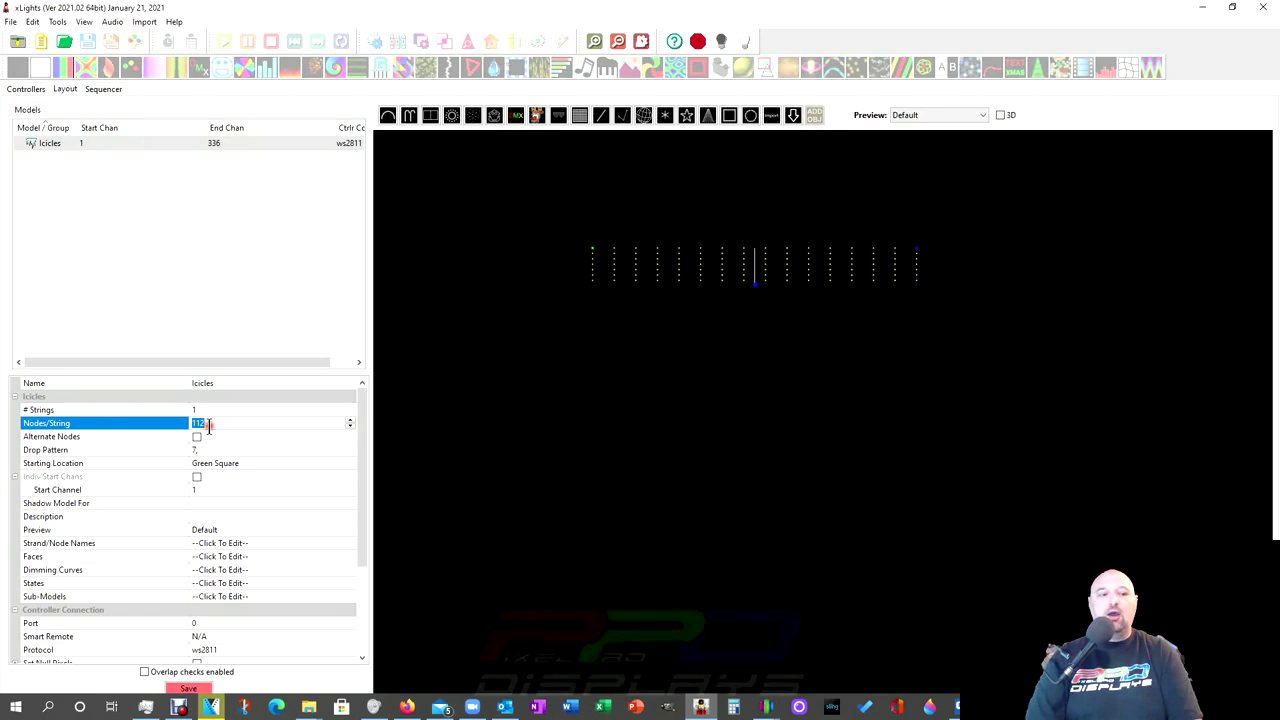
Step: Keep drop pattern at 7, shift Icicles up-left, and select the Sub-Models row
left_click(199, 450)
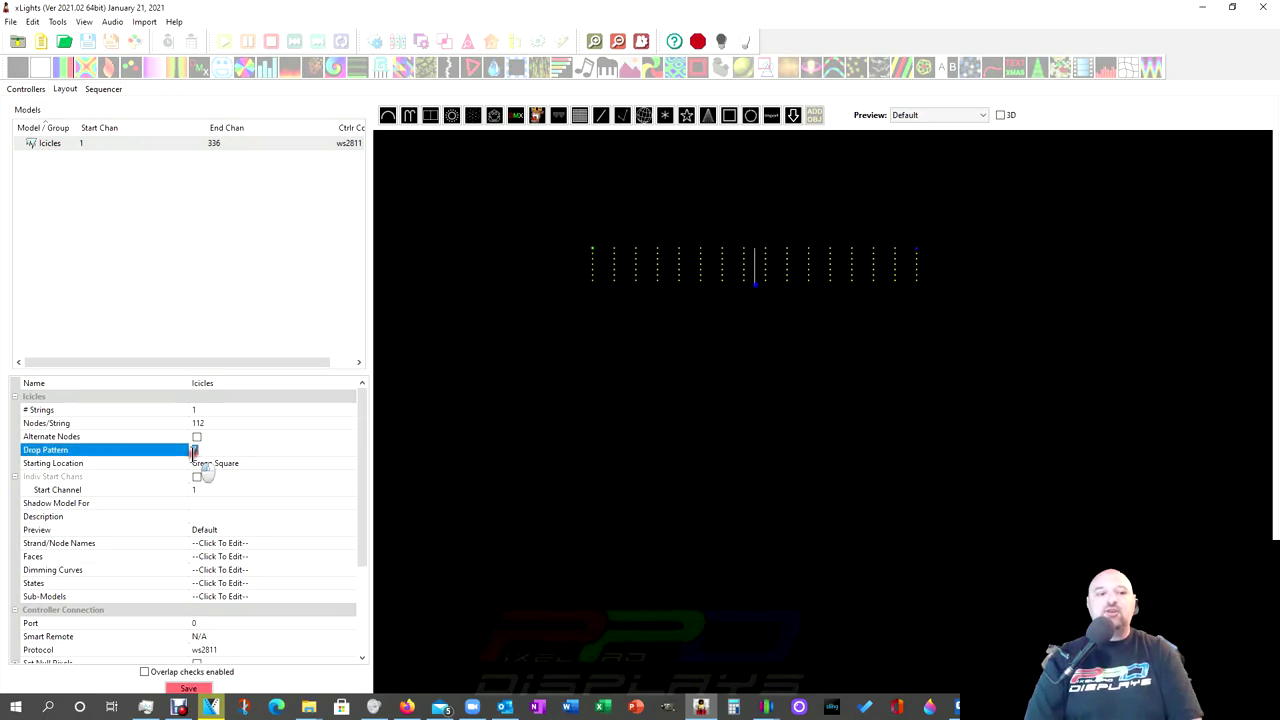
type("7,")
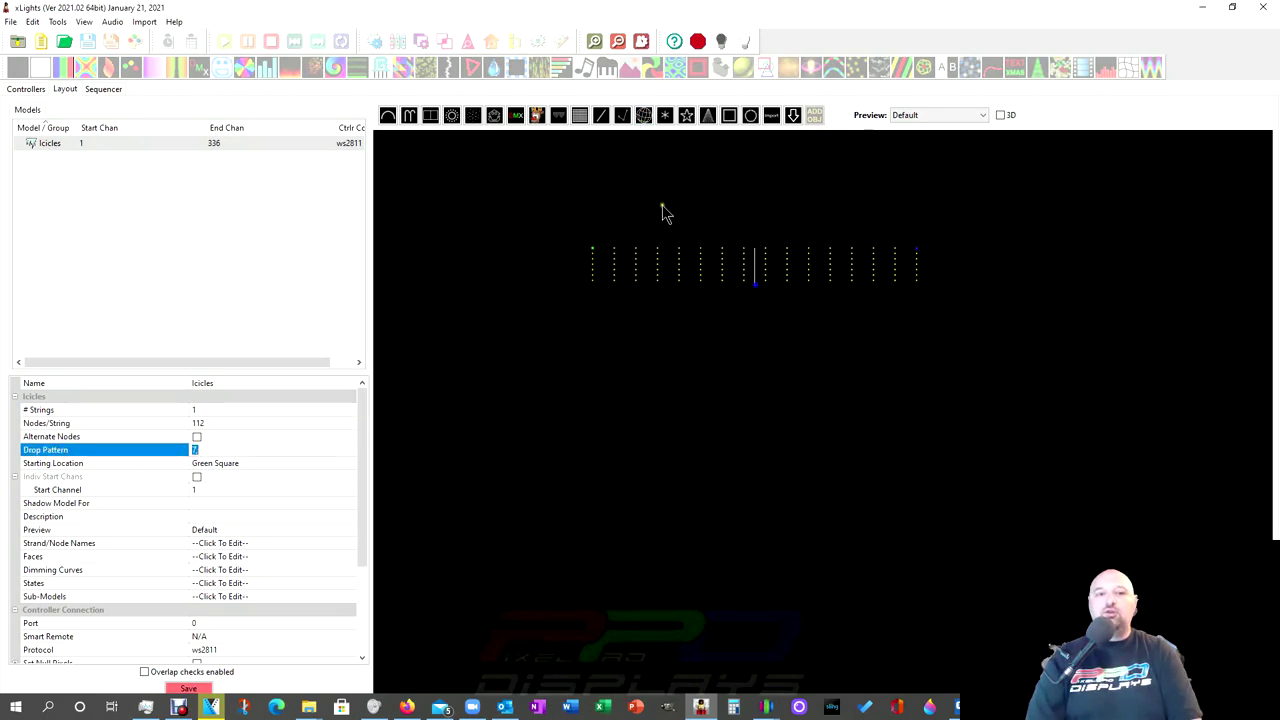
left_click_drag(660, 271, 641, 258)
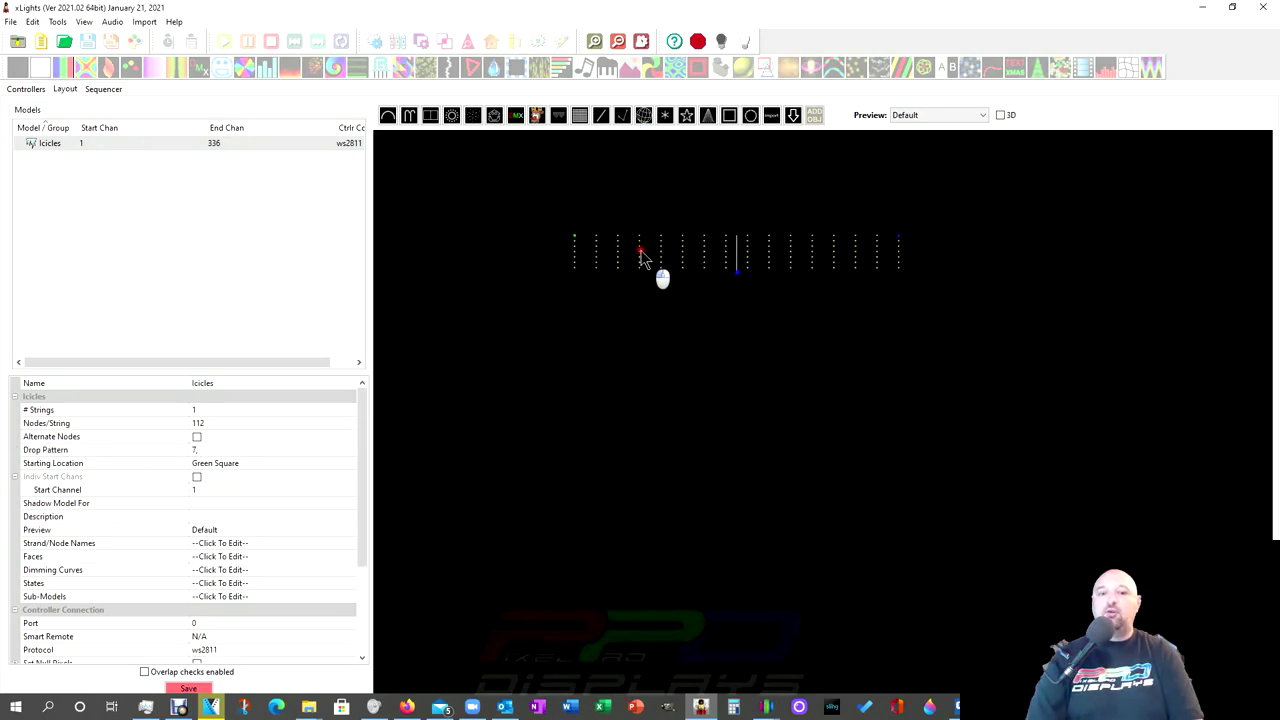
left_click(248, 597)
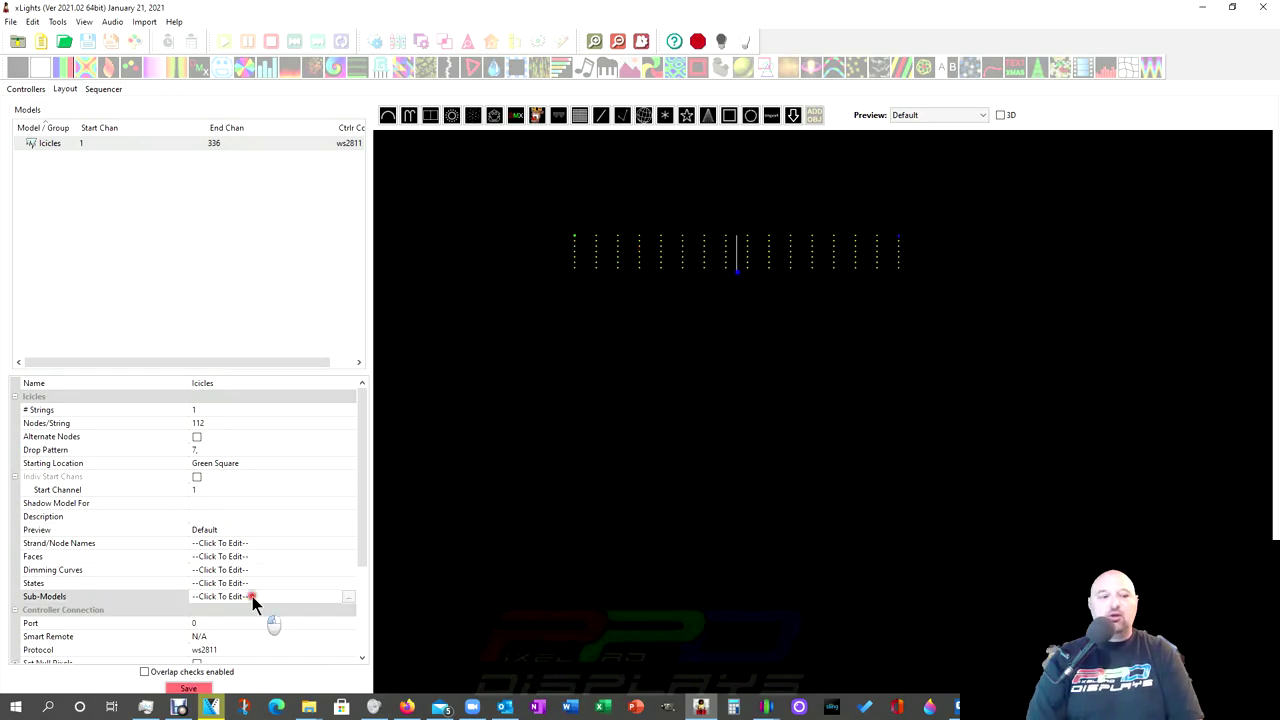
Step: Add a sub-model named 'Gutters' to Icicles and open node selection for its Bottom range
left_click(347, 598)
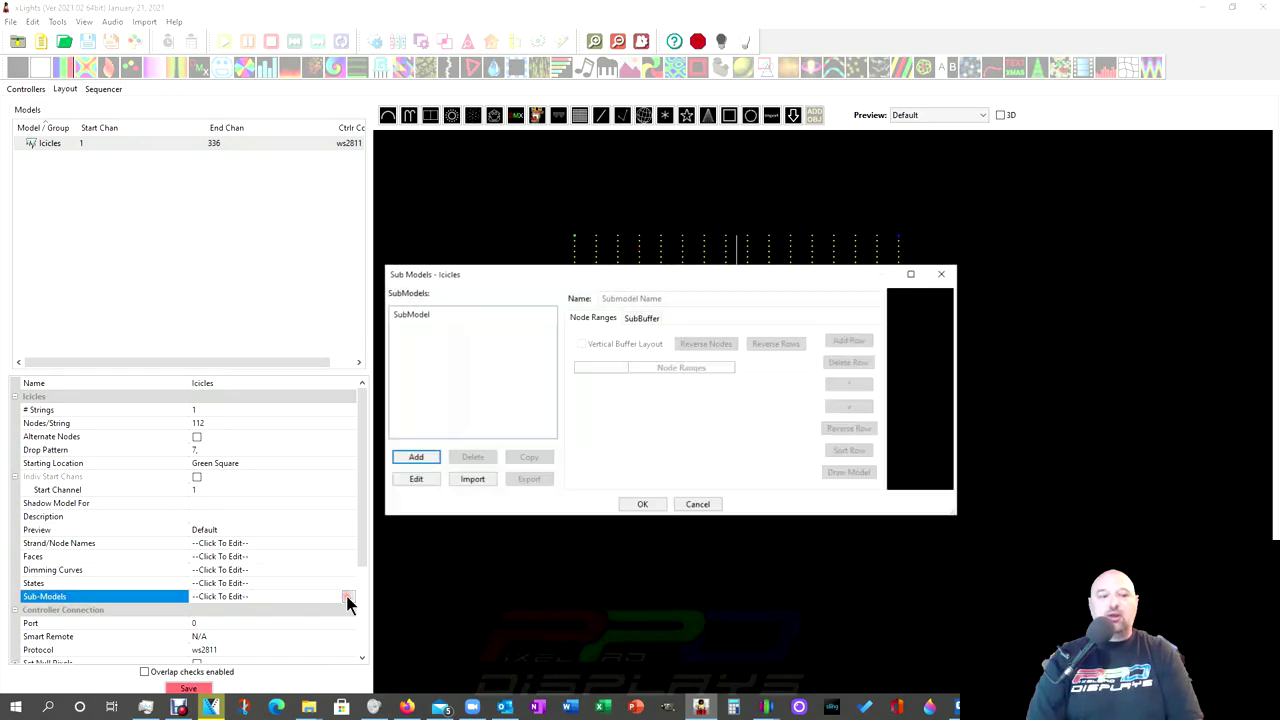
left_click(414, 457)
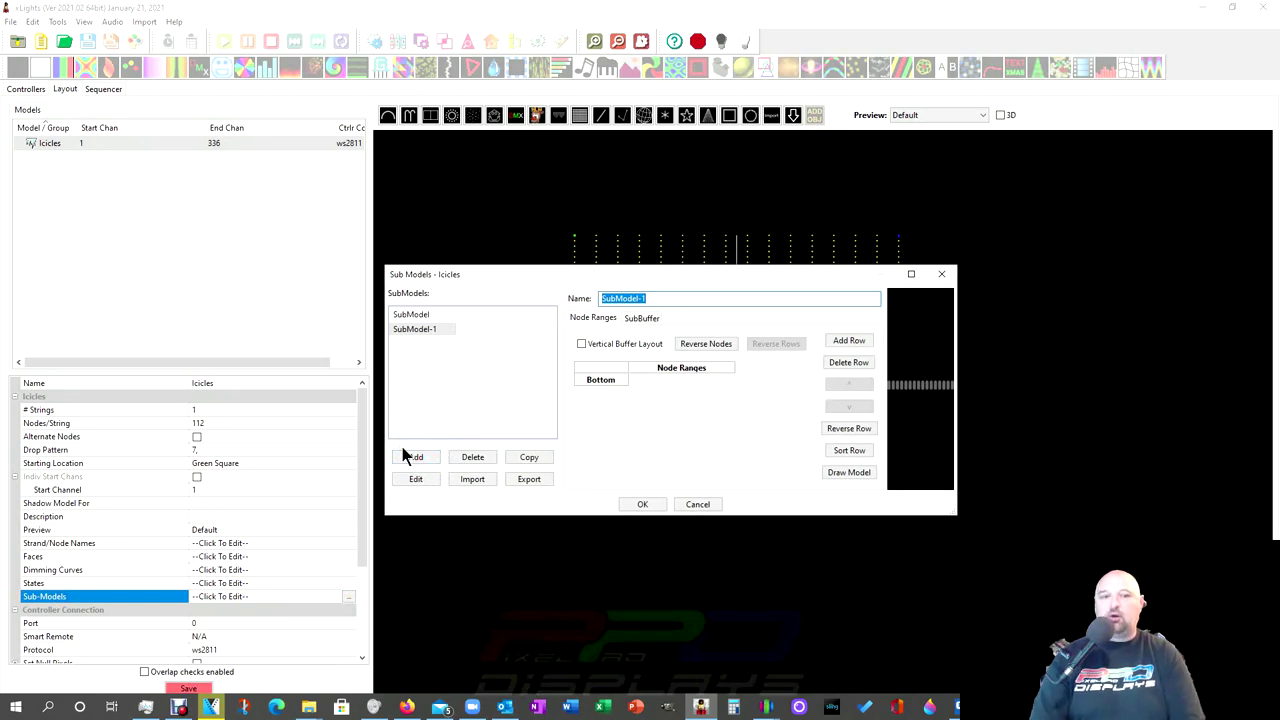
type("Gutters")
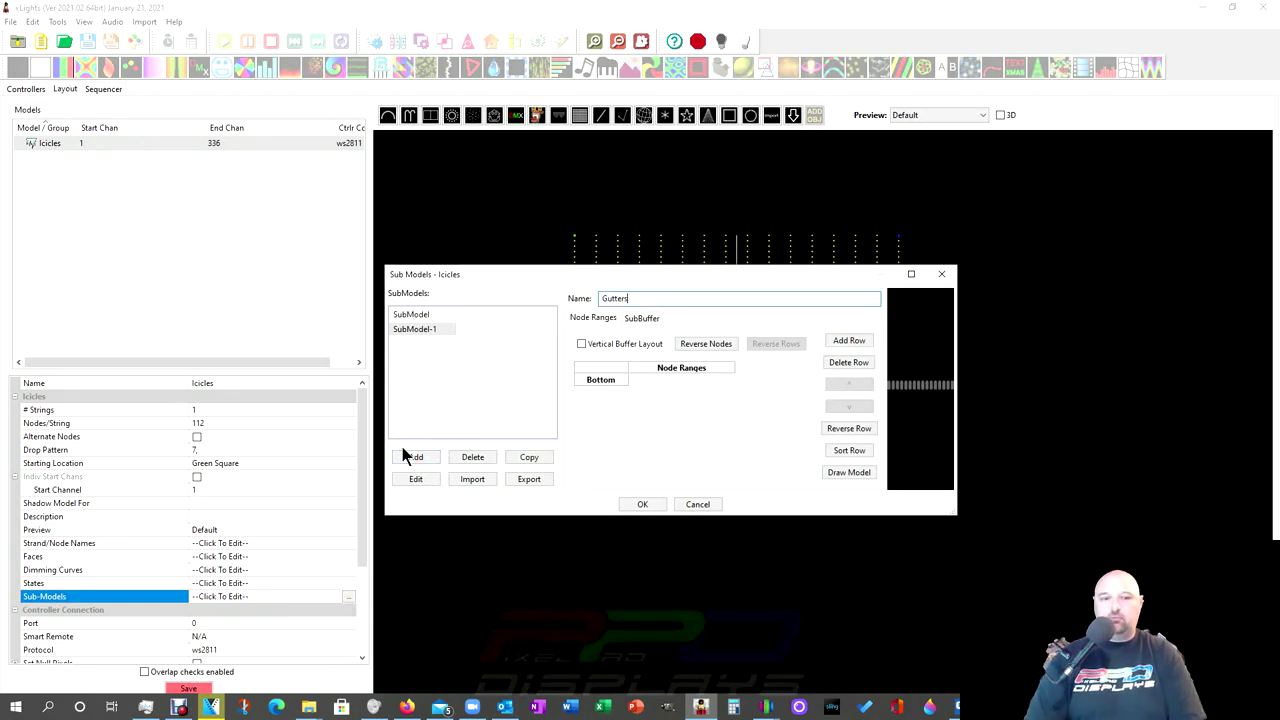
key("Return")
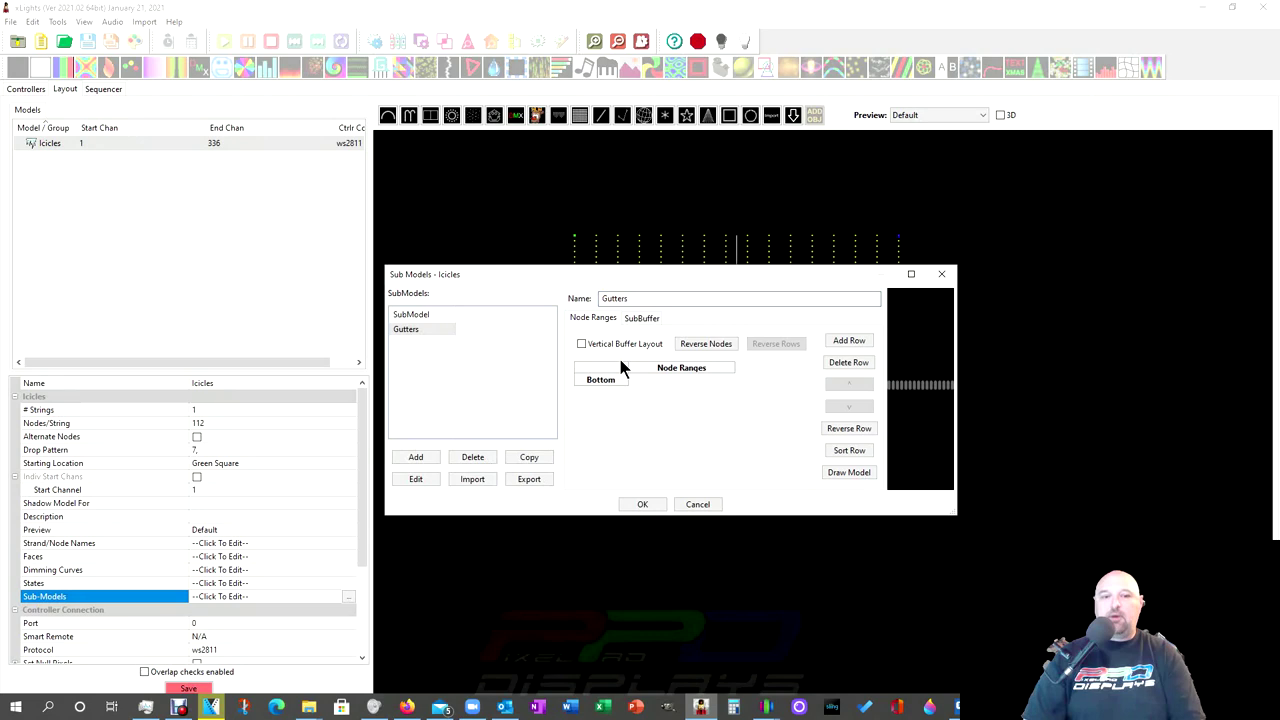
left_click(407, 329)
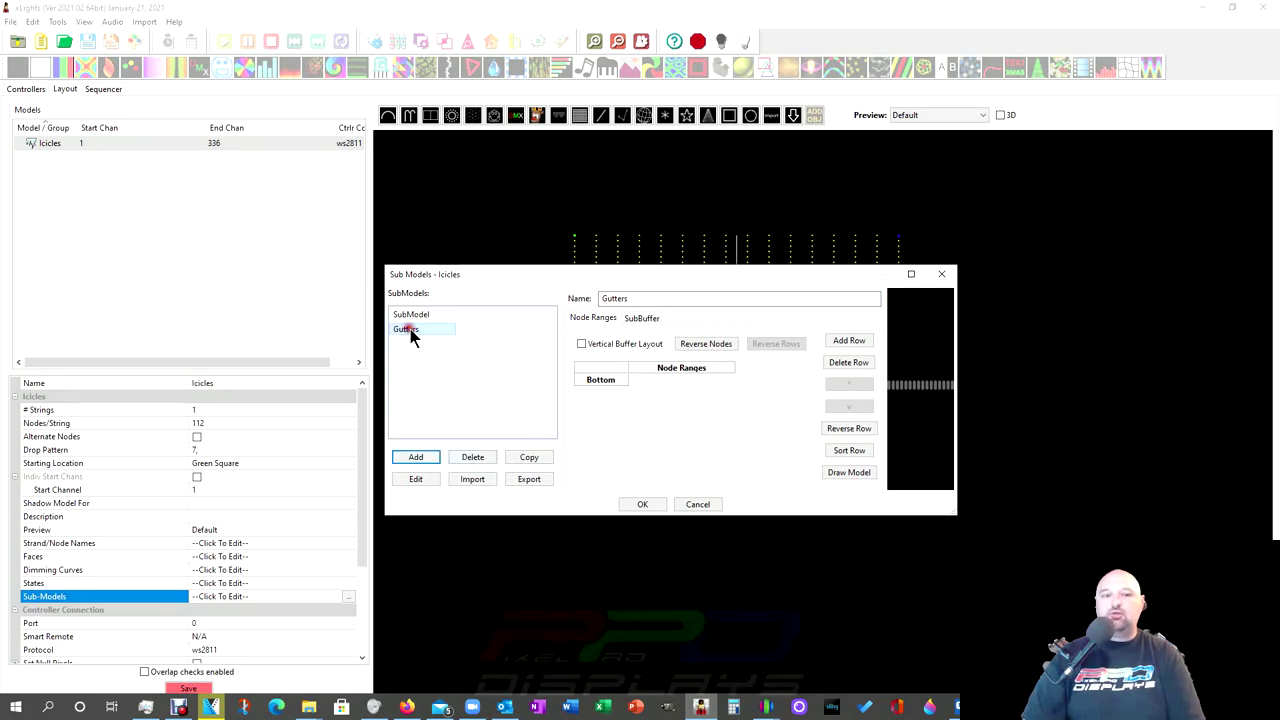
double_click(601, 379)
Step: Zoom out the Select Nodes grid so every icicle column is visible
left_click_drag(767, 134, 446, 157)
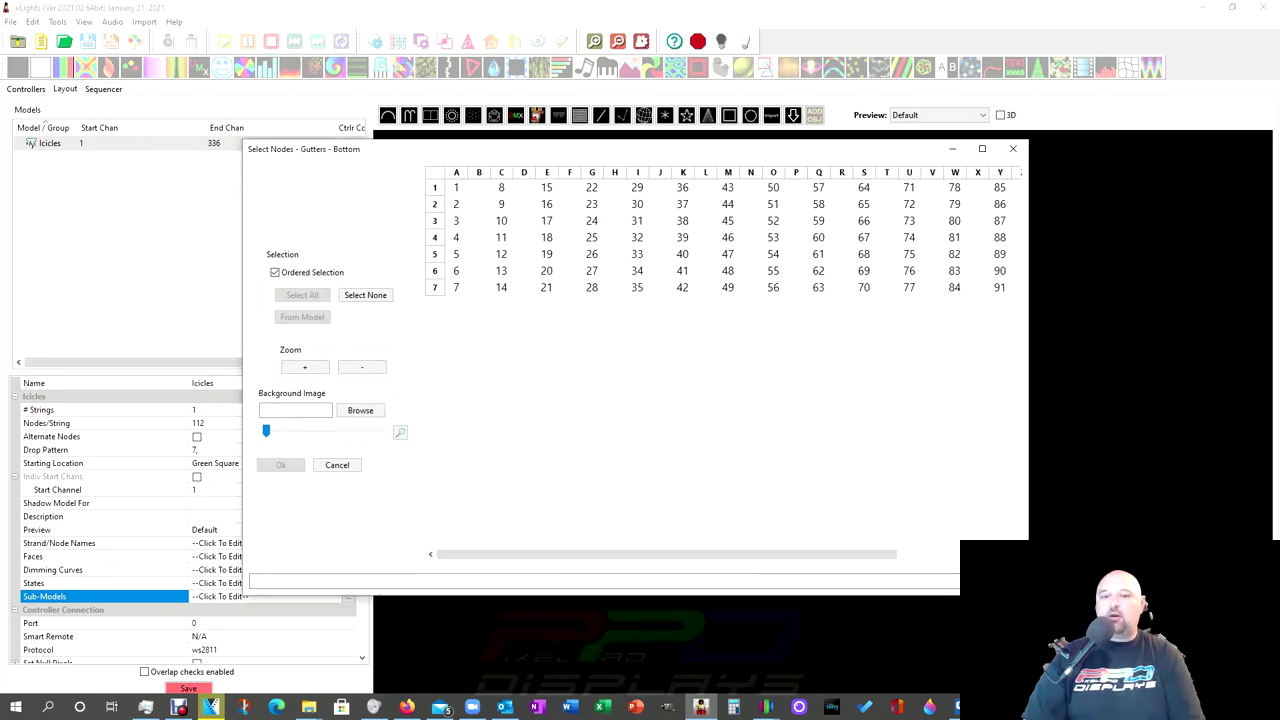
left_click(349, 380)
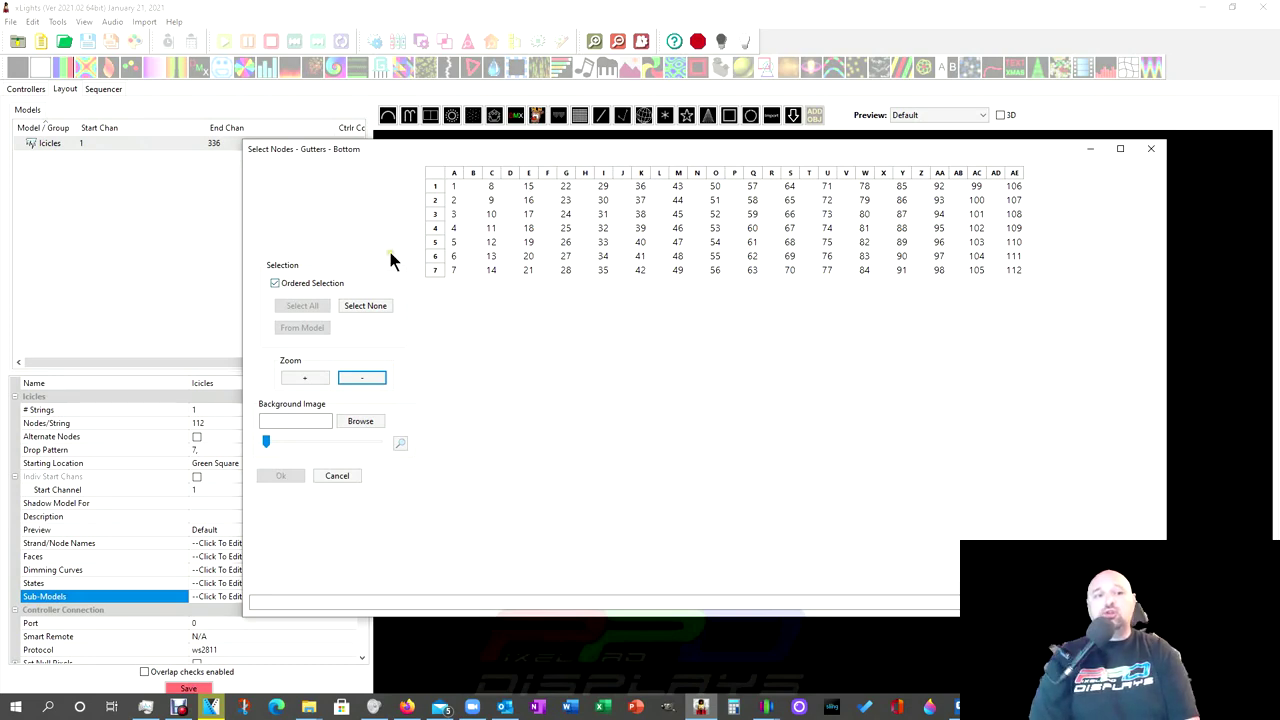
left_click_drag(461, 148, 466, 338)
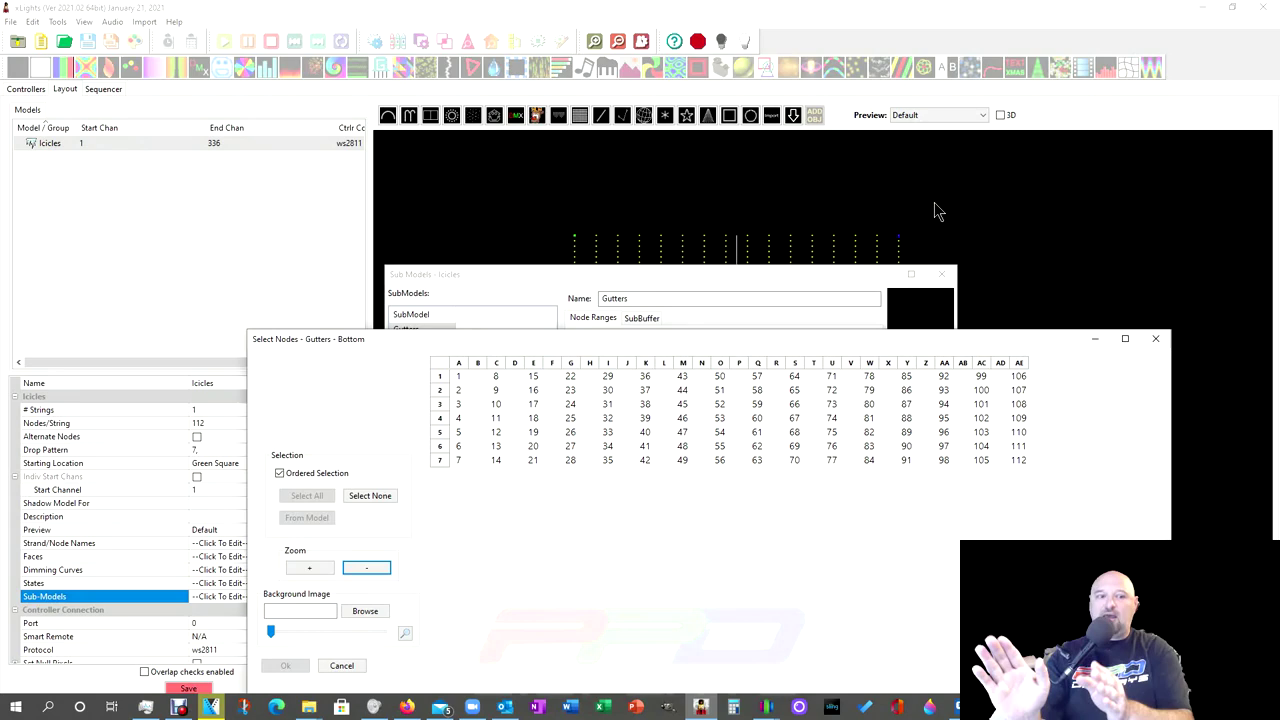
left_click_drag(513, 345, 518, 179)
Step: Select top-row nodes 1, 8, 15, 22 through 106 and confirm with Ok
left_click(469, 215)
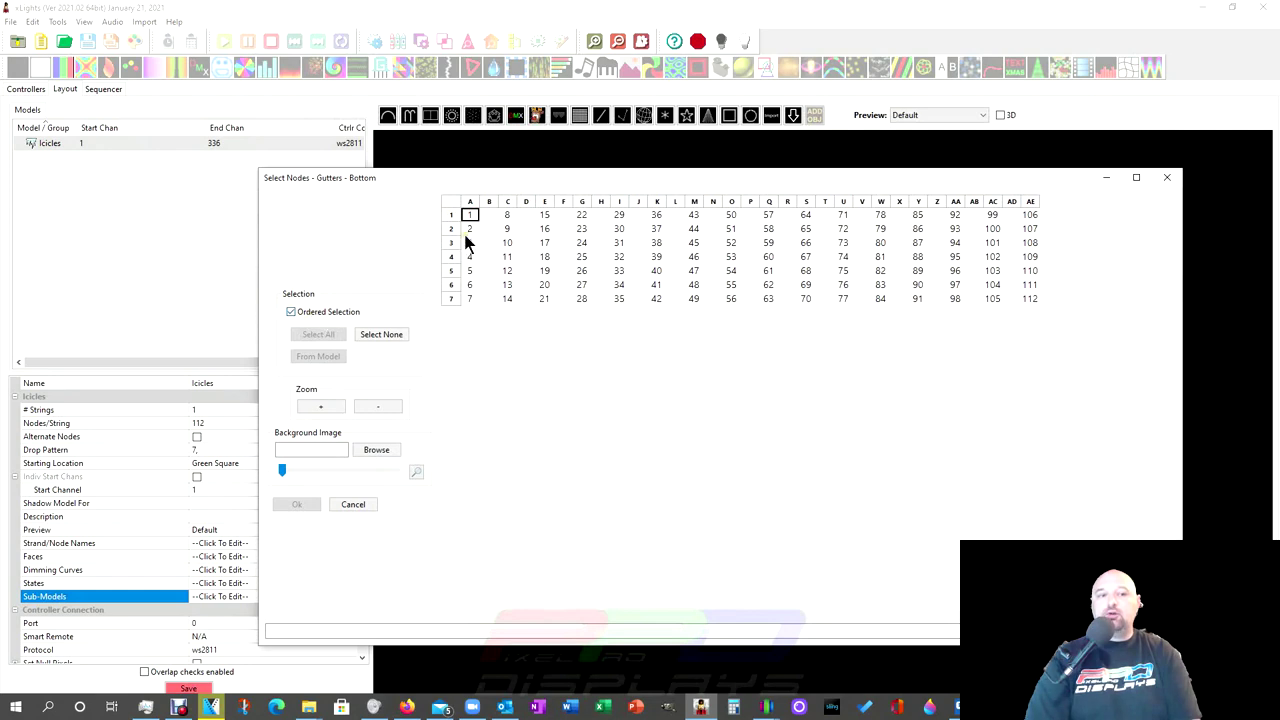
left_click(471, 215)
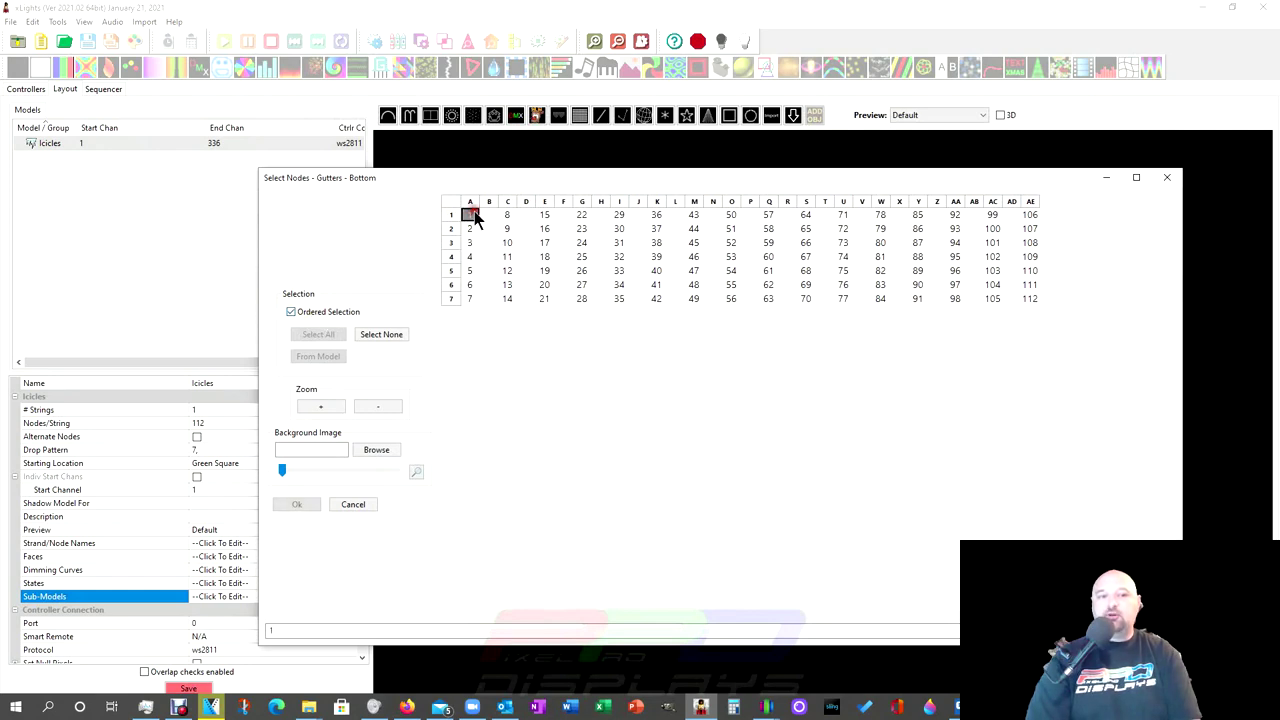
left_click(507, 215)
left_click(545, 214)
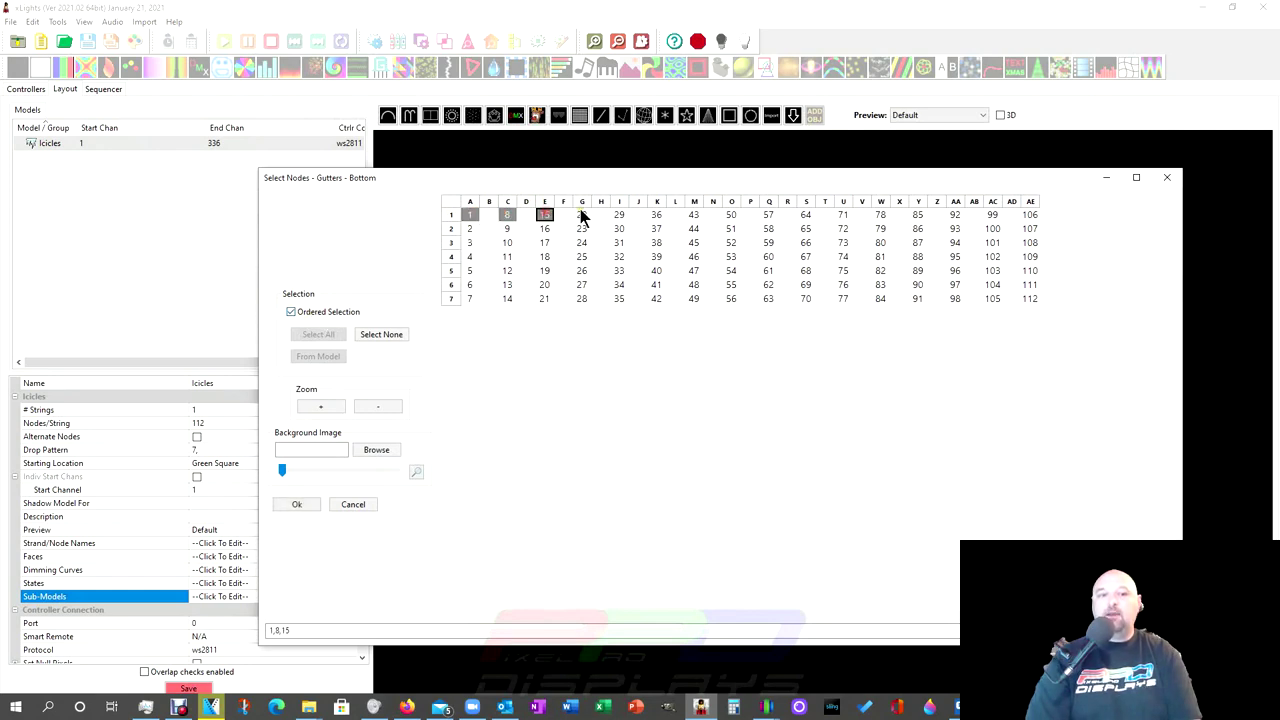
left_click(581, 214)
left_click(619, 214)
left_click(656, 214)
left_click(694, 214)
left_click(731, 214)
left_click(768, 214)
left_click(806, 214)
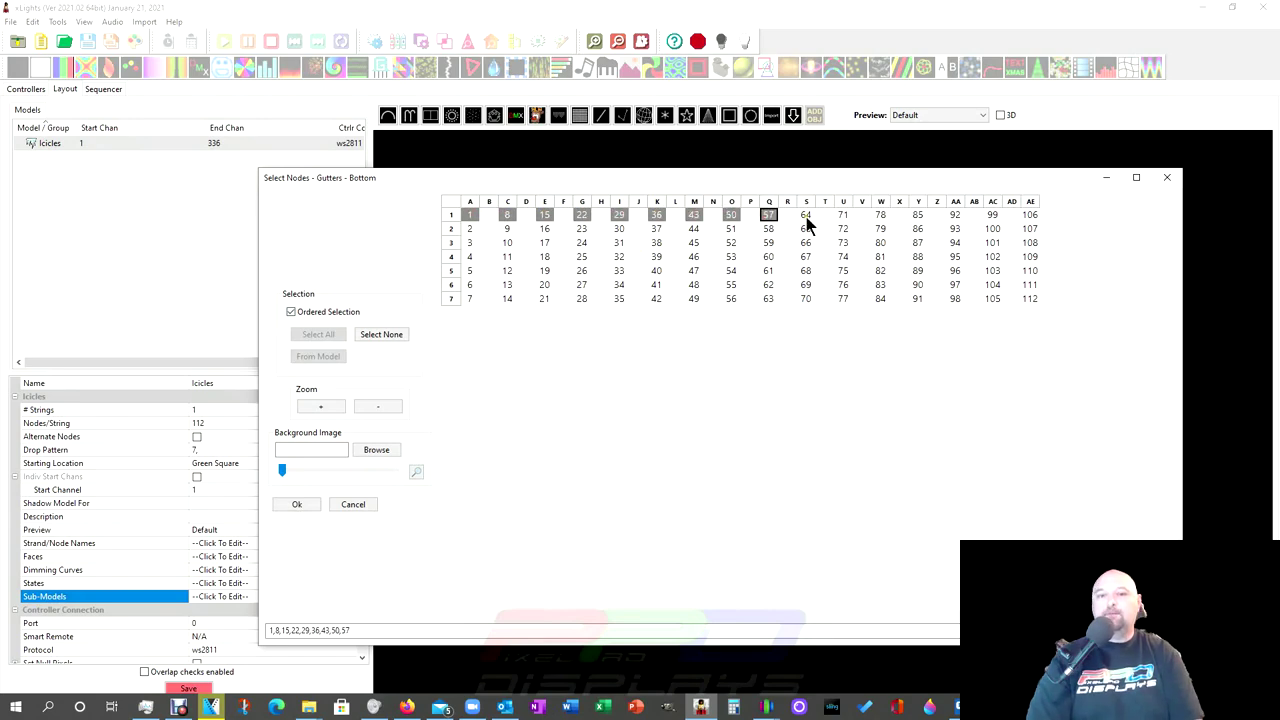
left_click(843, 214)
left_click(880, 215)
left_click(918, 215)
left_click(955, 215)
left_click(992, 215)
left_click(1030, 215)
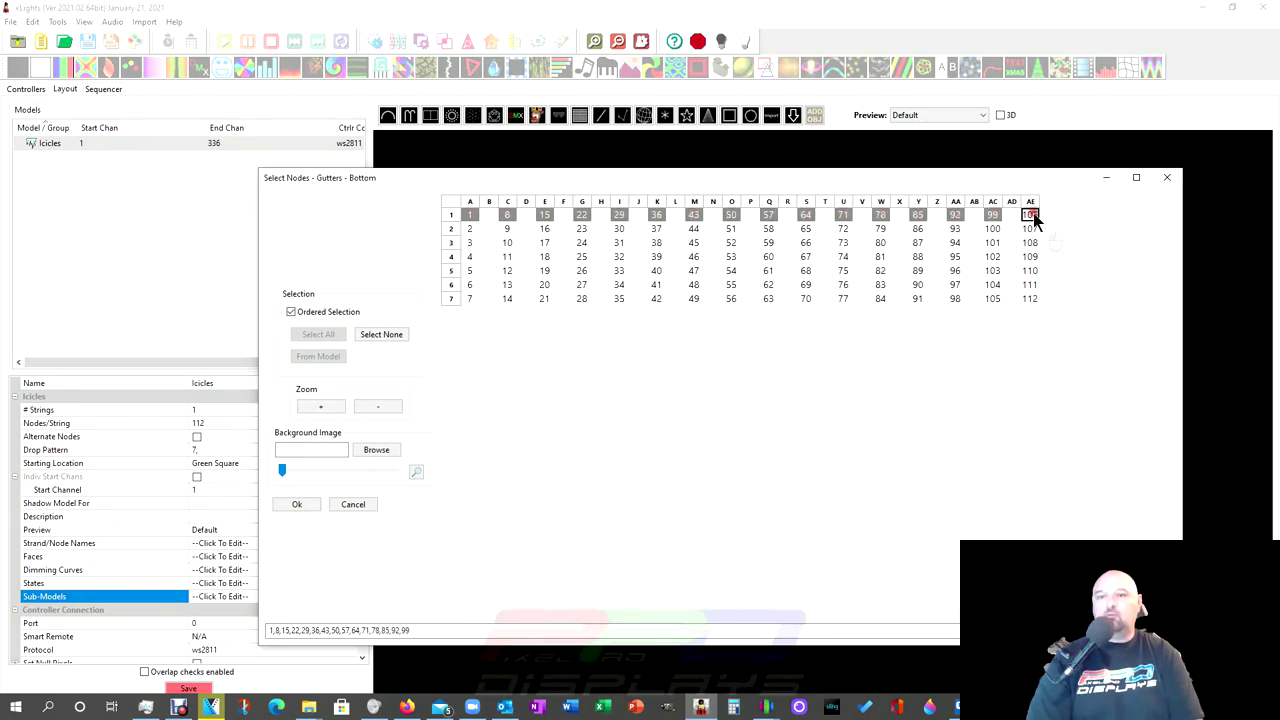
left_click(303, 504)
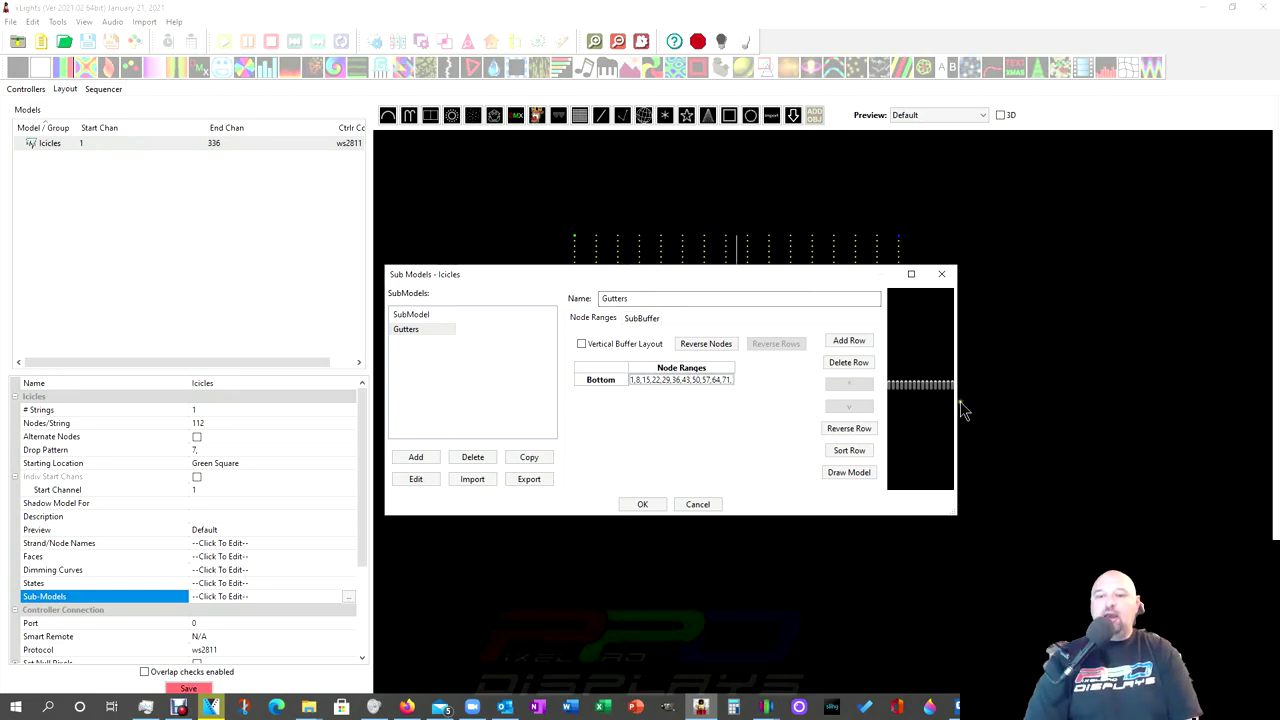
Step: Widen the Sub Models dialog to preview all strands and accept Gutters with OK
left_click_drag(966, 416, 1157, 432)
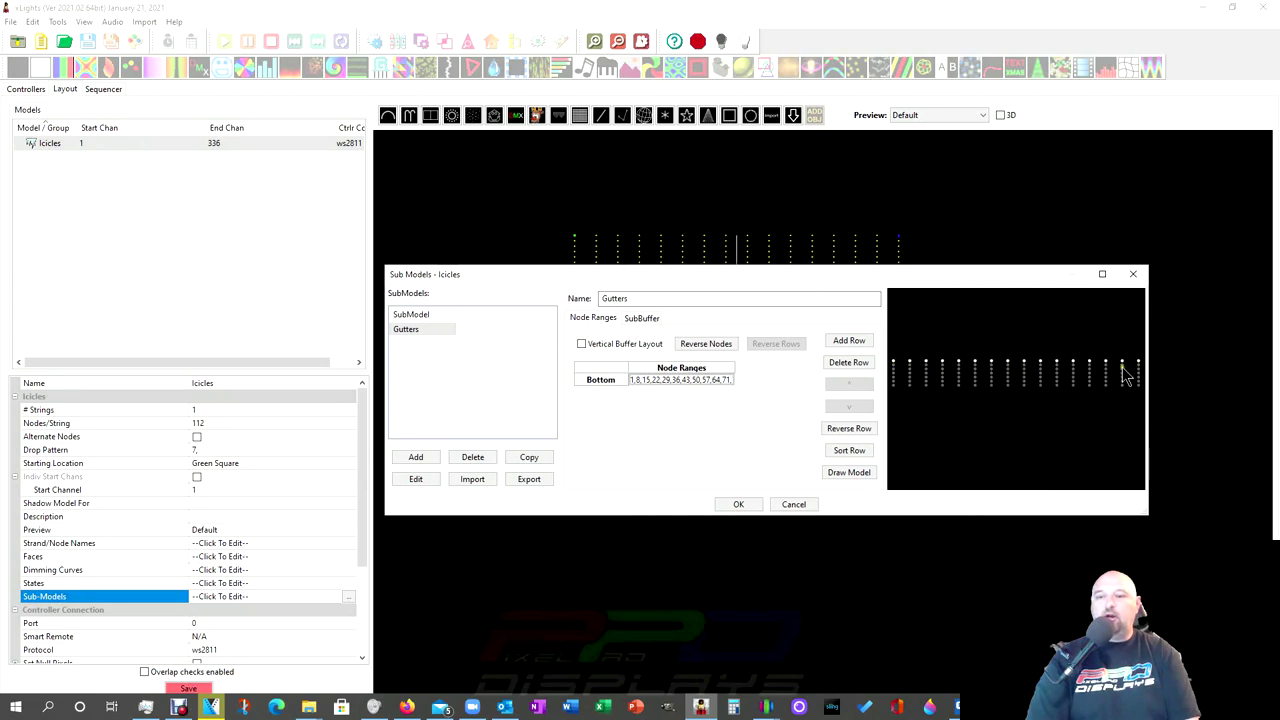
left_click_drag(511, 274, 513, 297)
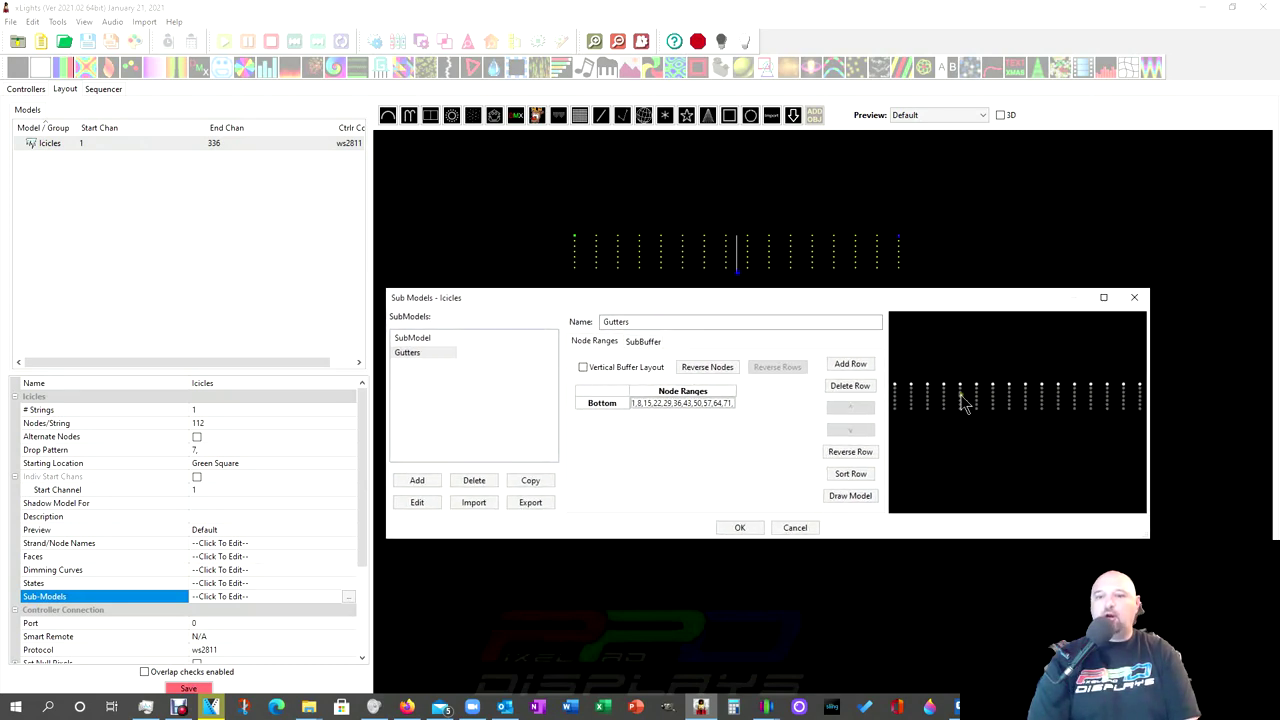
left_click(740, 527)
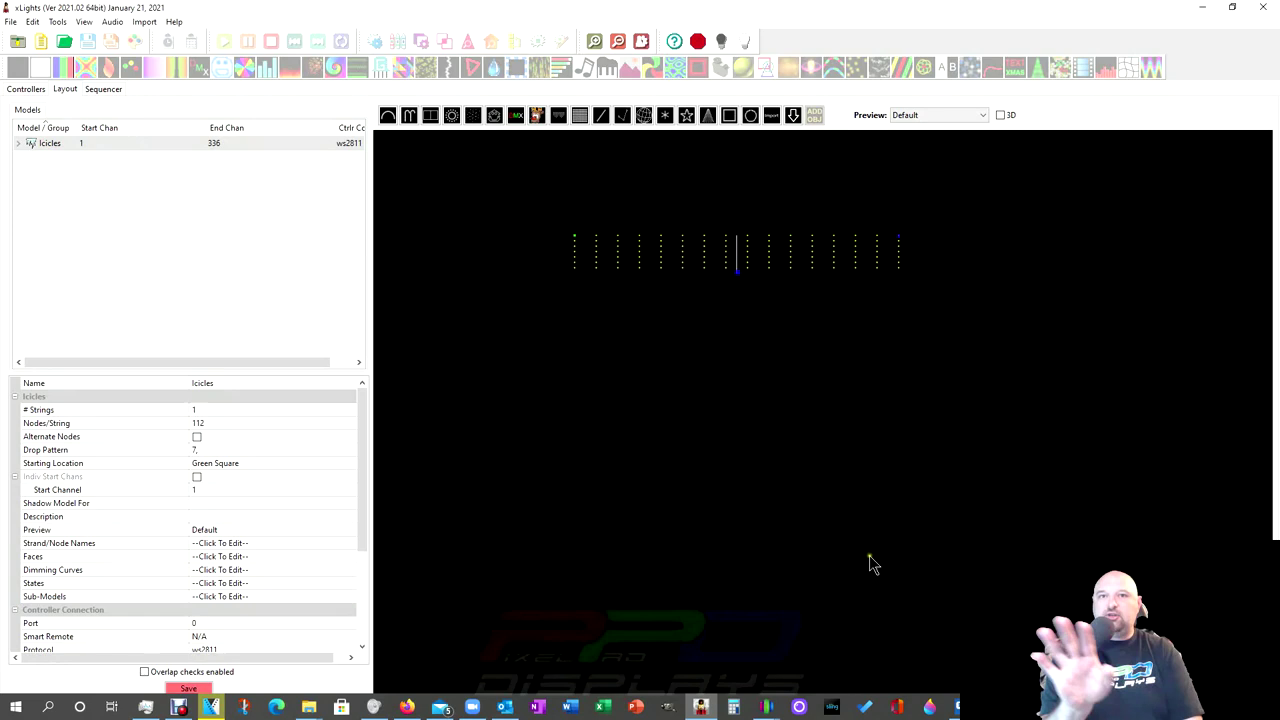
Step: Expand Icicles in the model list to reveal Gutters, then select Icicles on the canvas
left_click(18, 144)
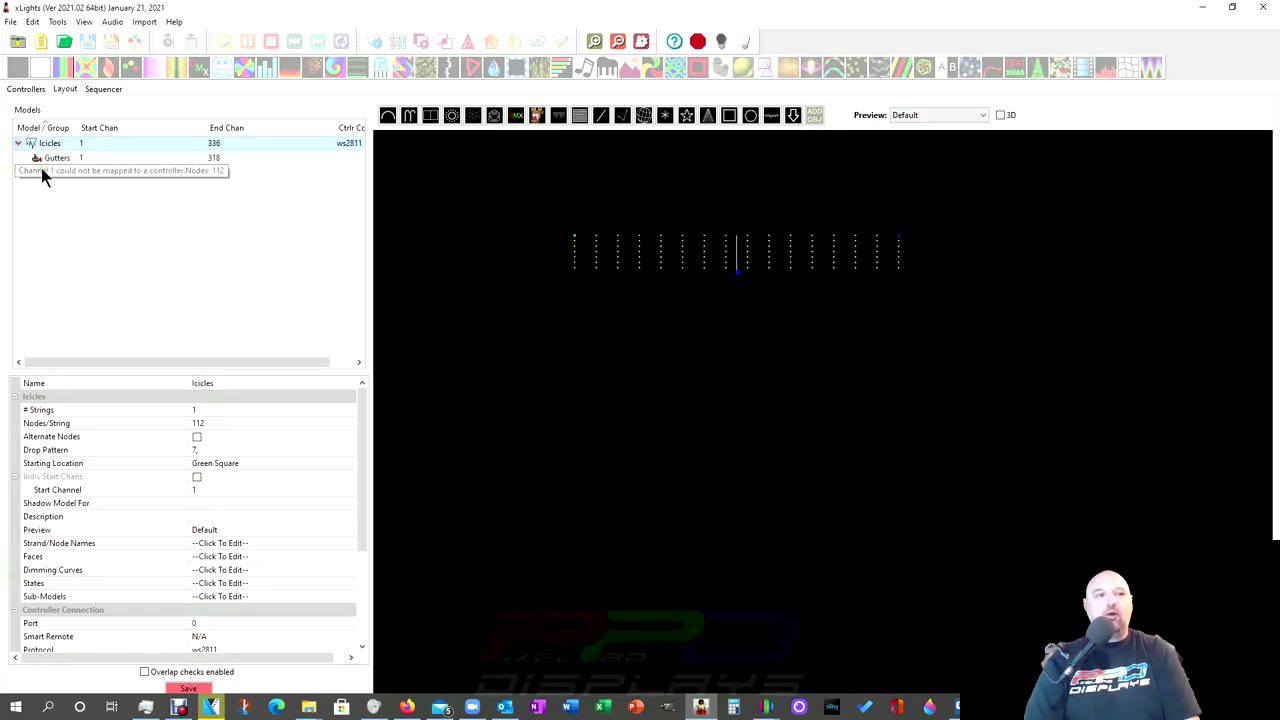
left_click(50, 158)
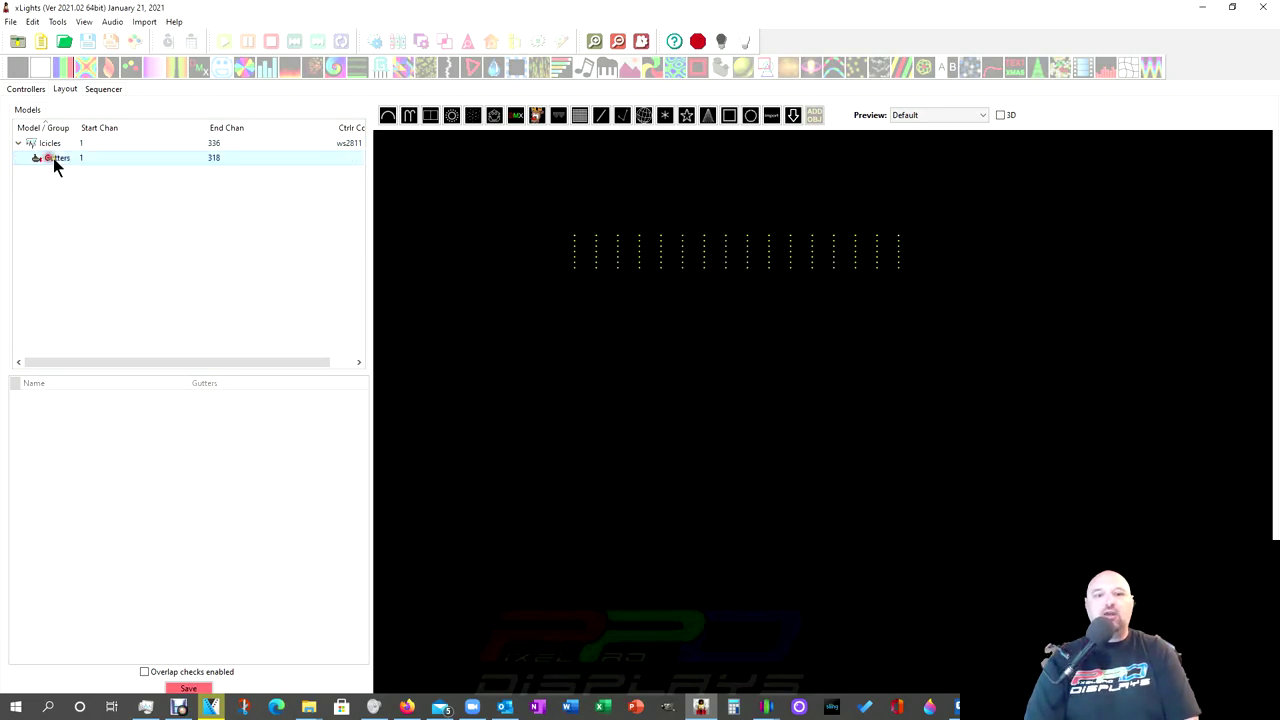
left_click(655, 258)
left_click(662, 256)
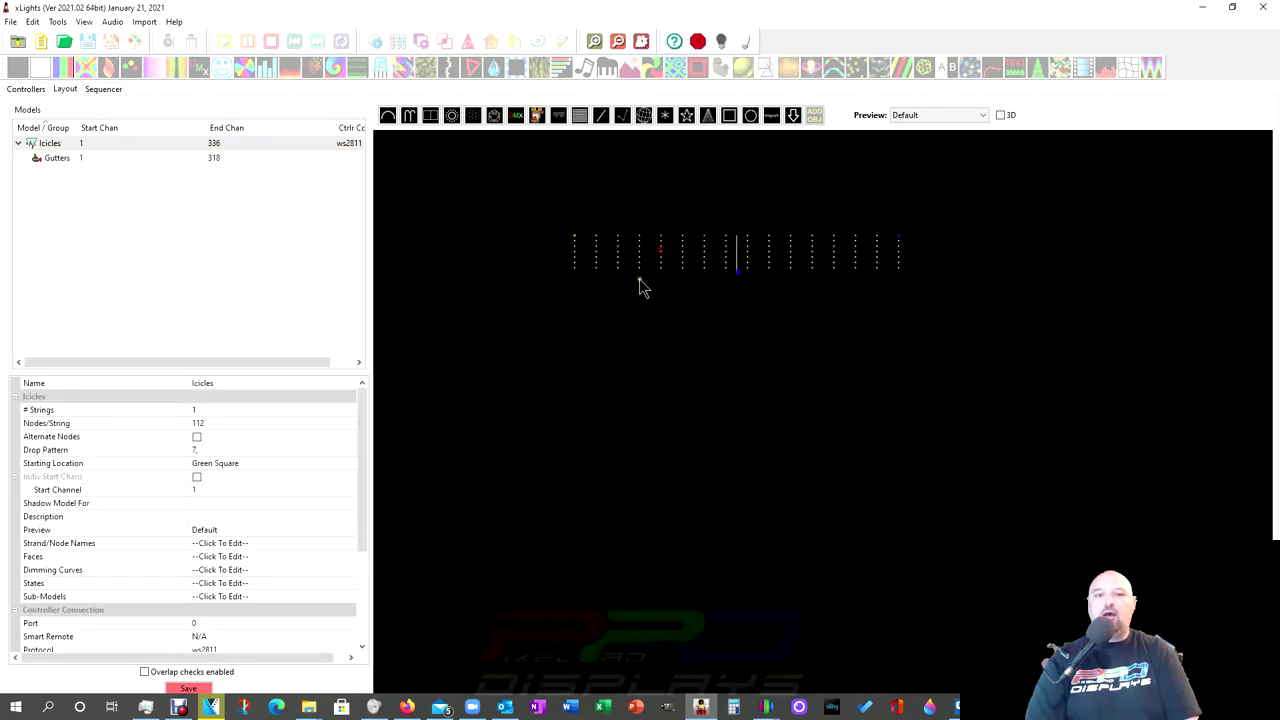
Step: Set the Icicles Appearance Pixel Size to 6, shift it down-right, and select Gutters
scroll(213, 637, "down", 4)
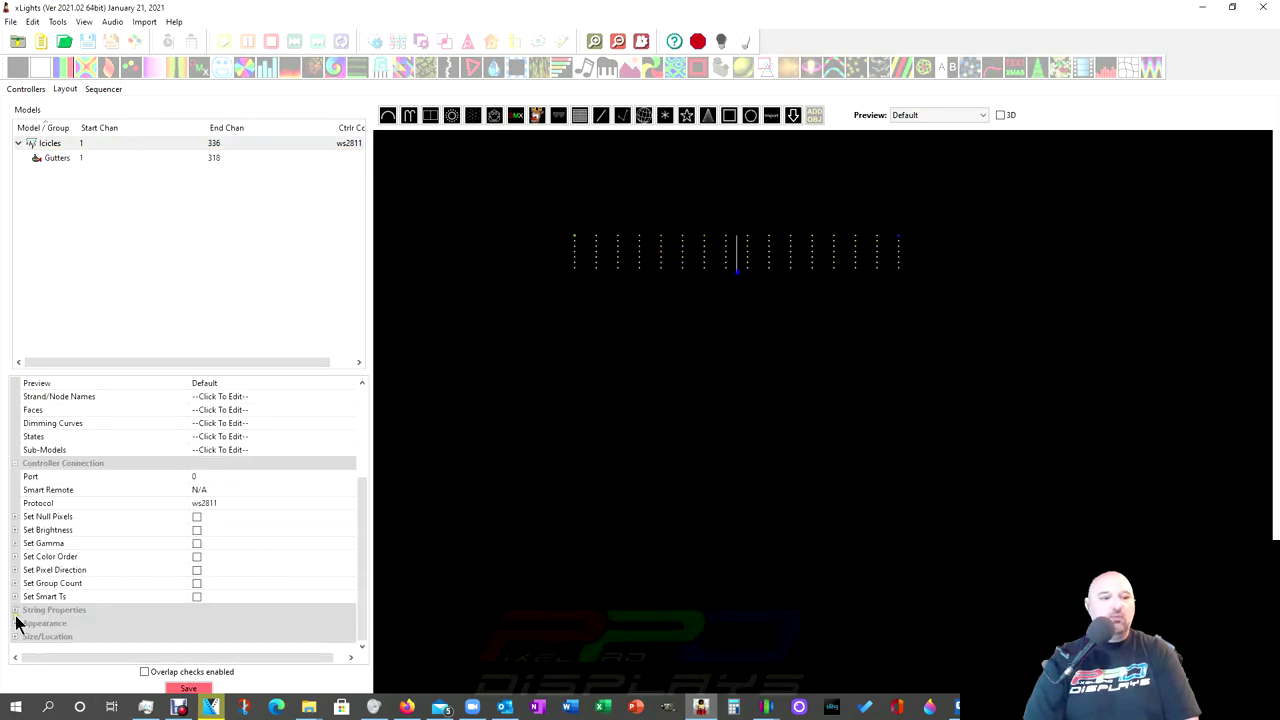
left_click(15, 623)
left_click(200, 650)
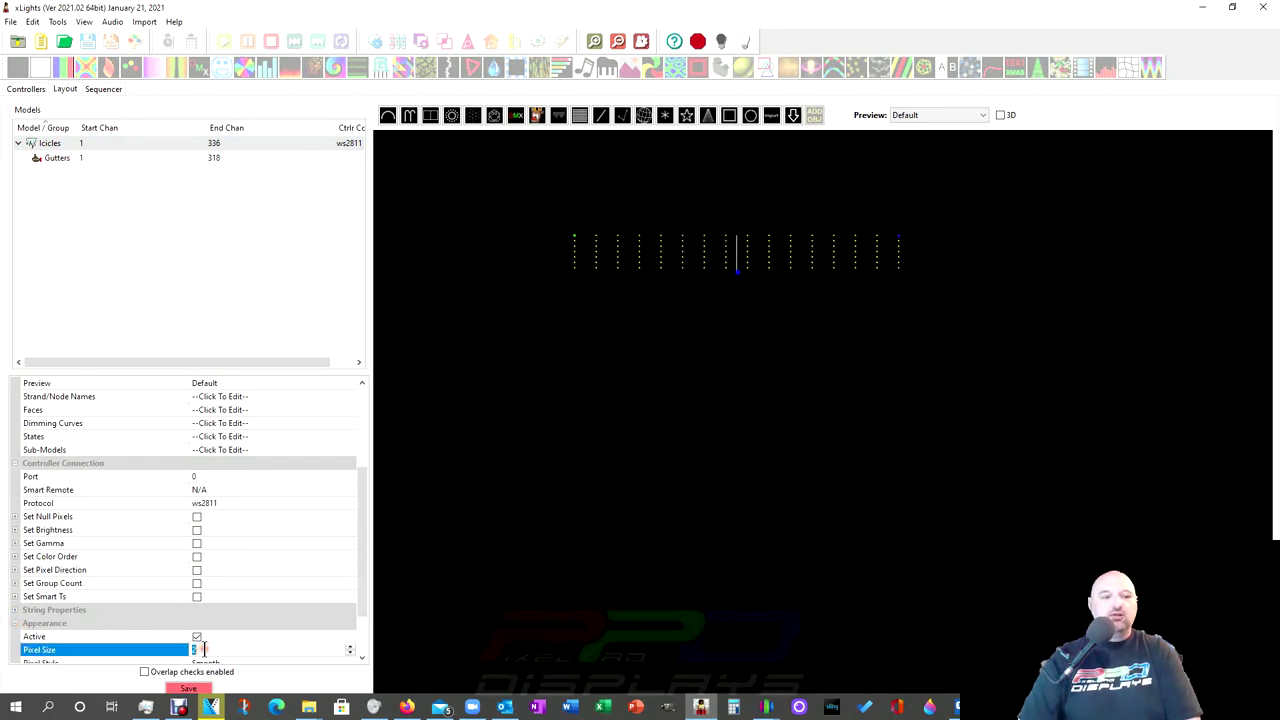
type("6")
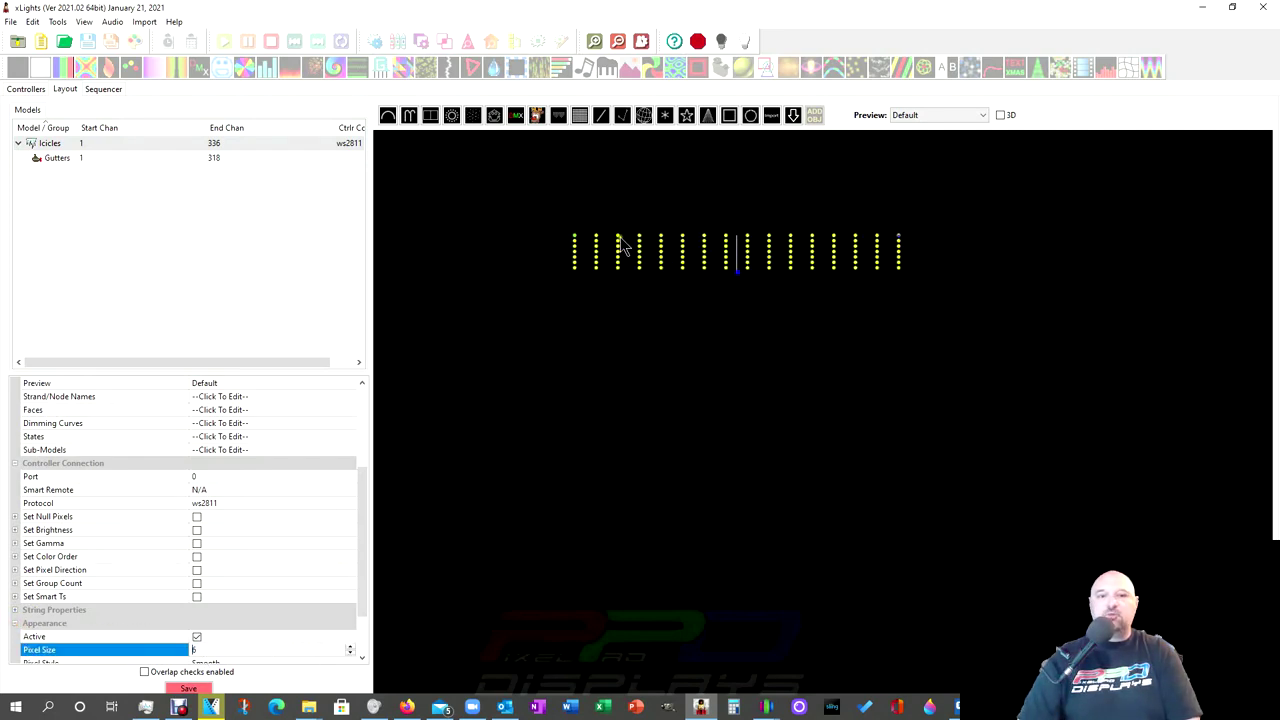
left_click_drag(621, 252, 660, 290)
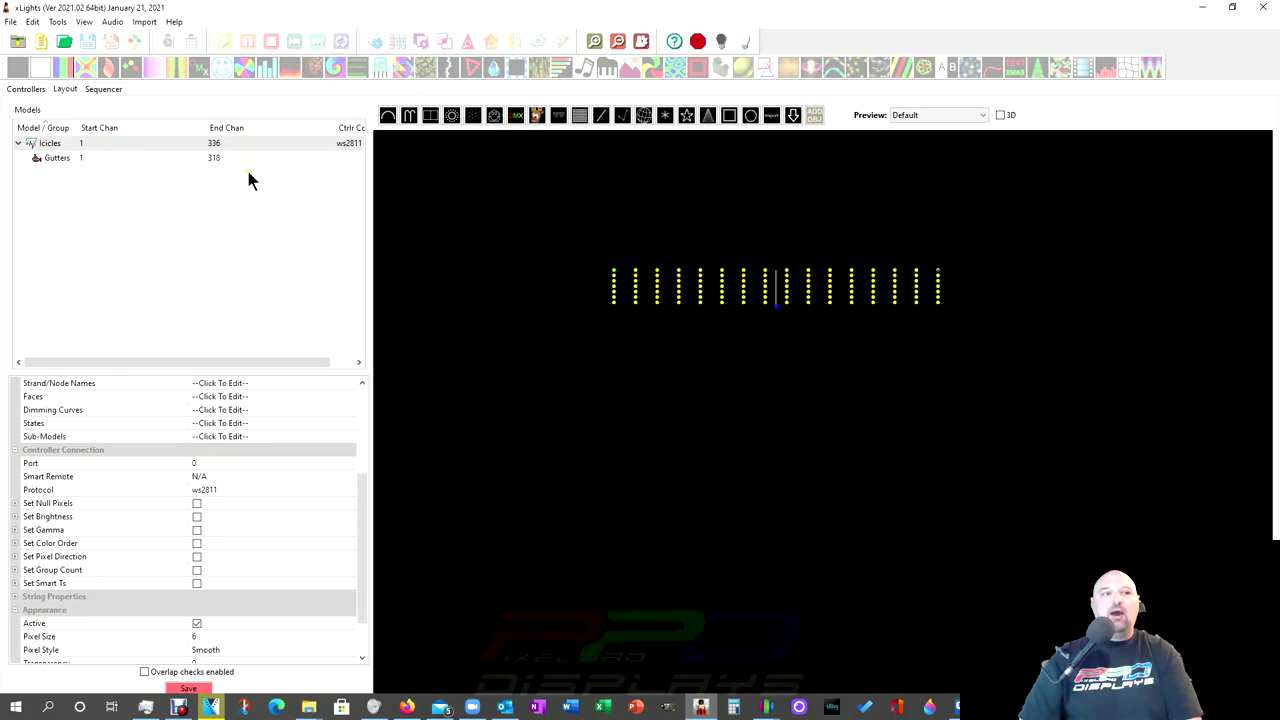
left_click(80, 157)
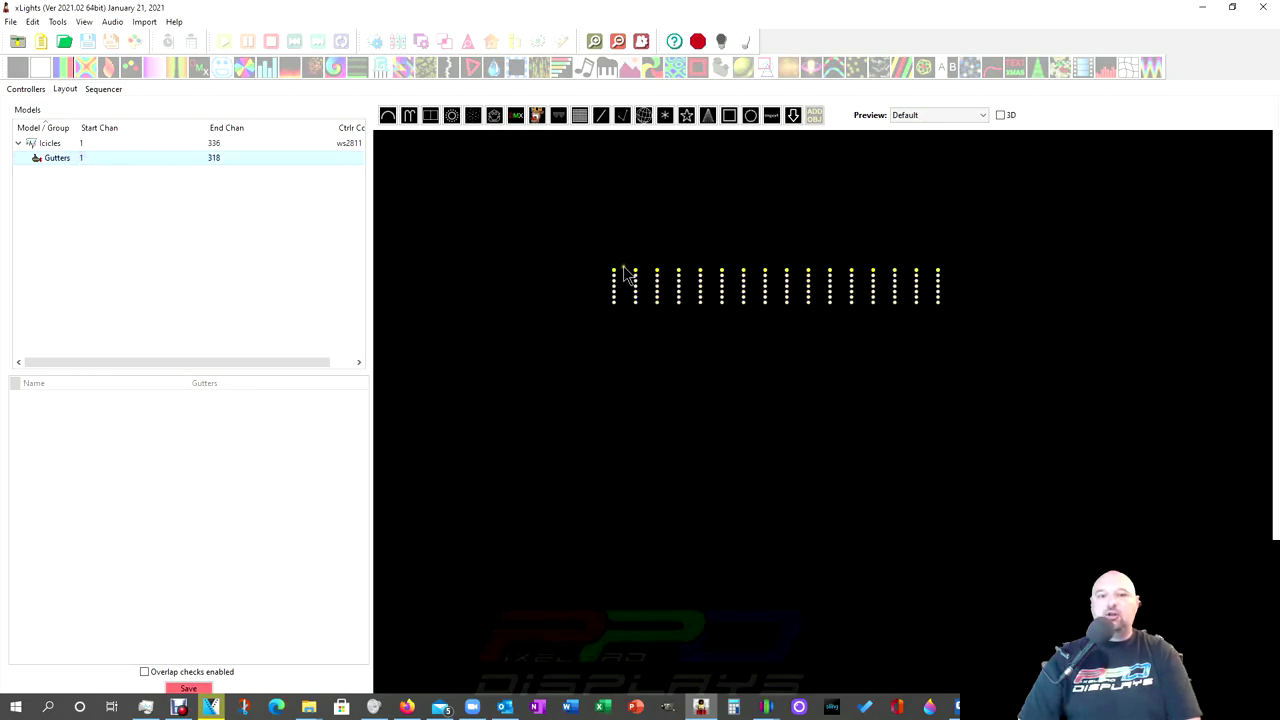